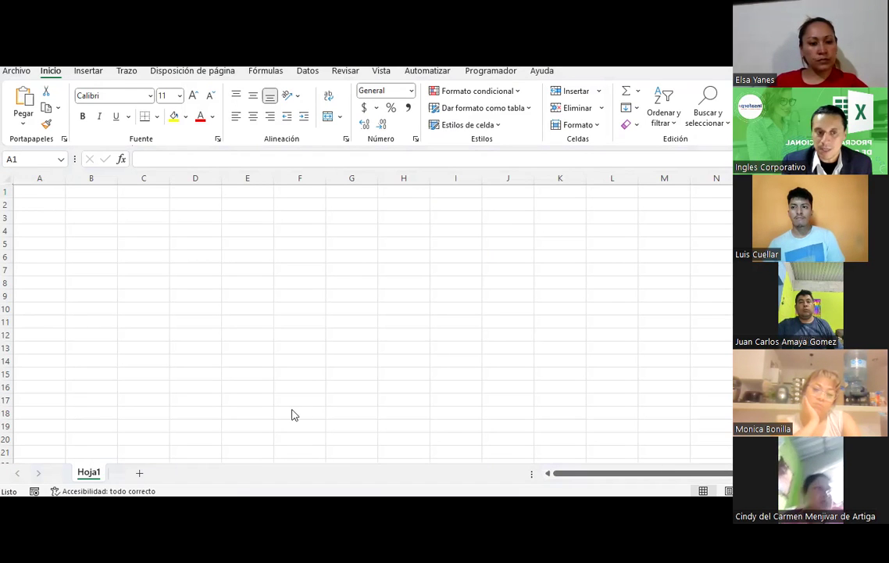
Rename the Hoja1 sheet as CLASE EXCEL.
double_click(88, 472)
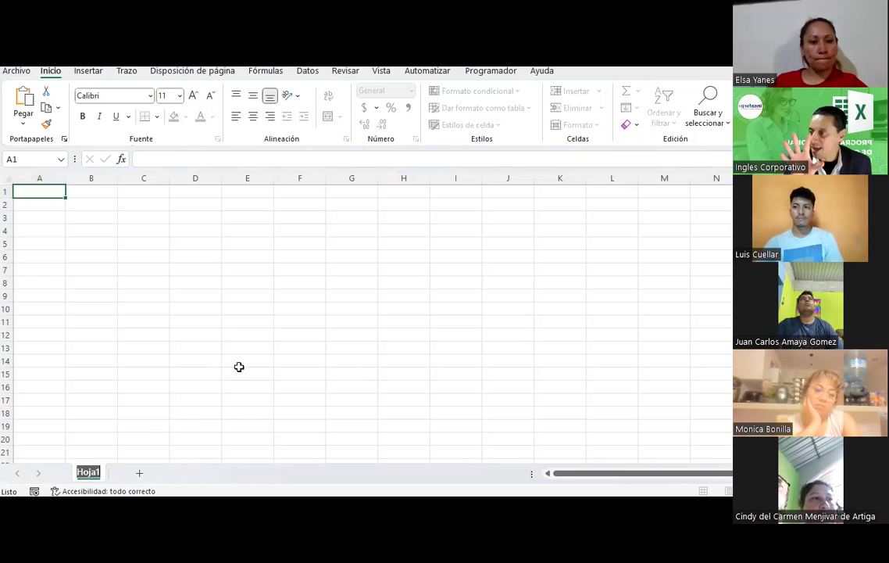
text(EX)
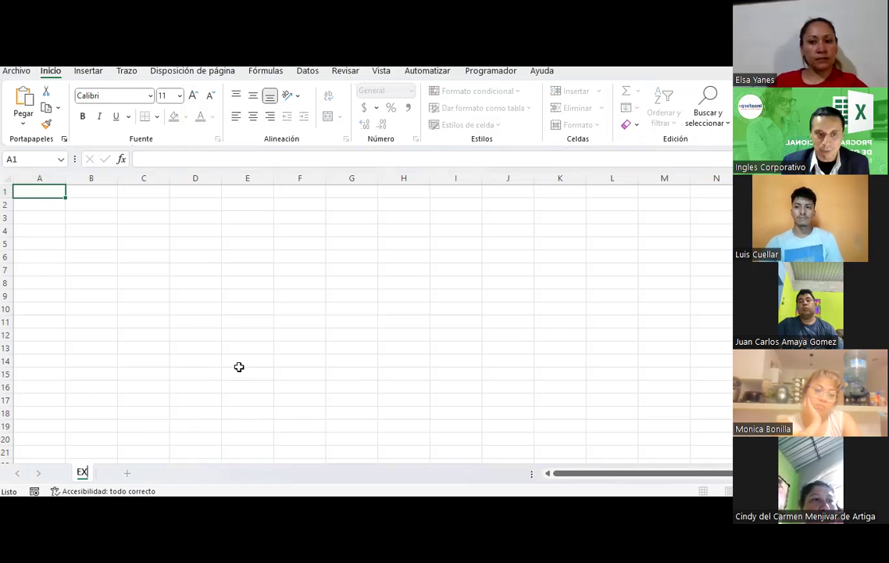
key(BackSpace)
key(BackSpace)
text(CLASE)
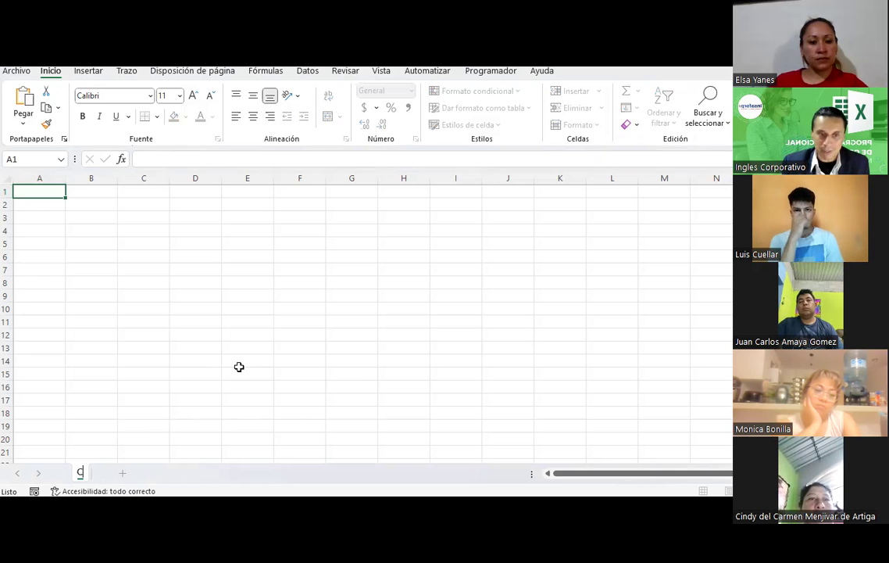
text( EXCEL)
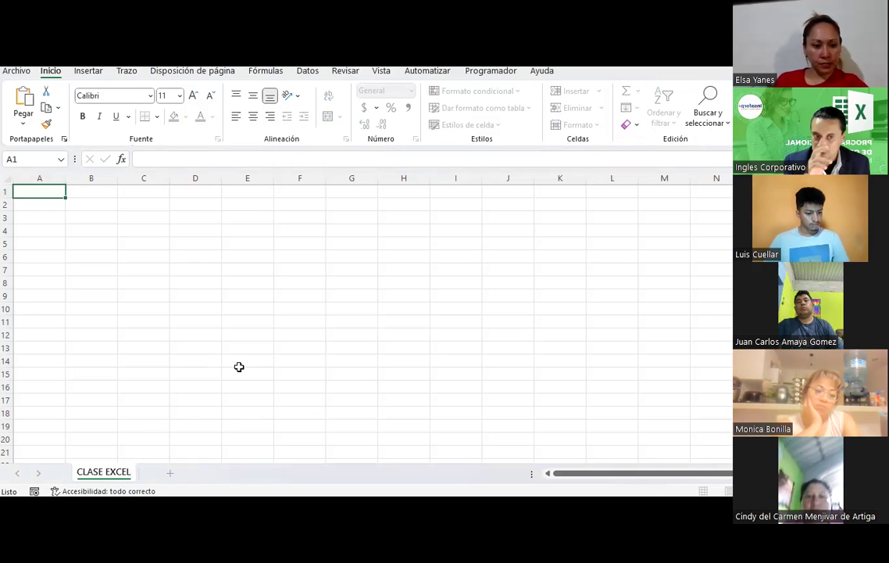
click(239, 366)
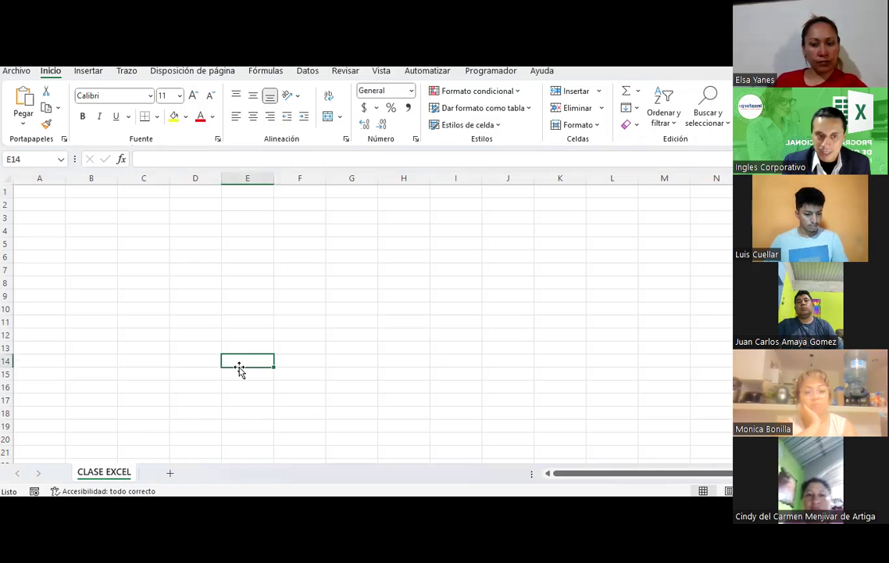
right_click(110, 479)
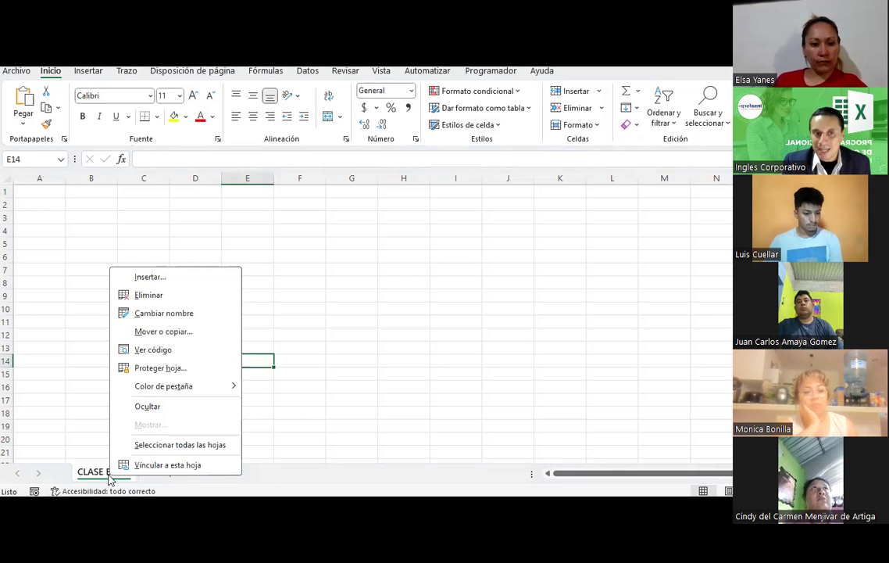
click(146, 314)
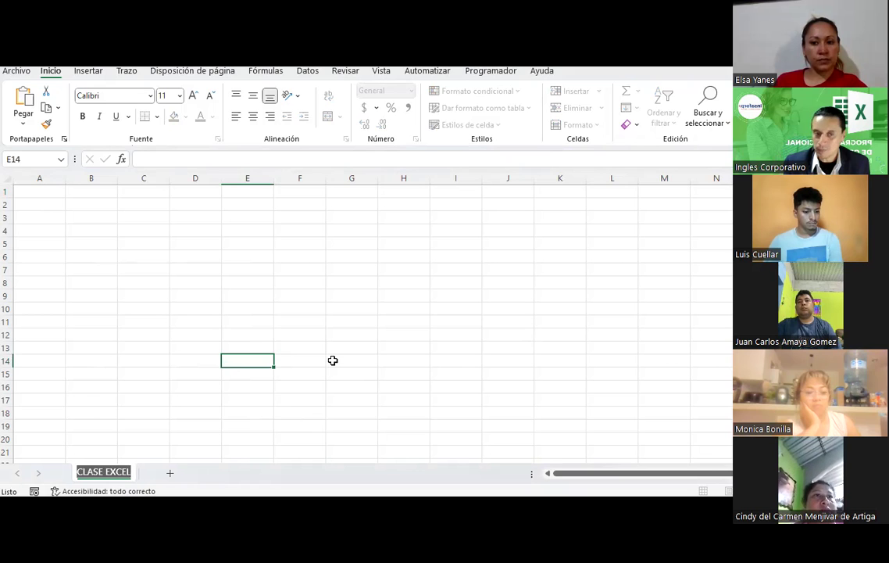
click(333, 360)
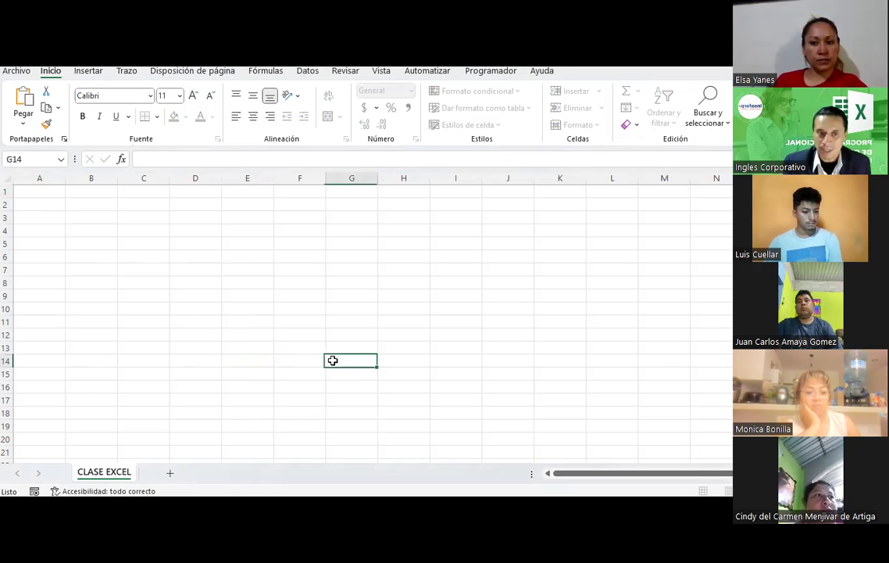
Set the tab color of the CLASE EXCEL sheet to black.
right_click(106, 473)
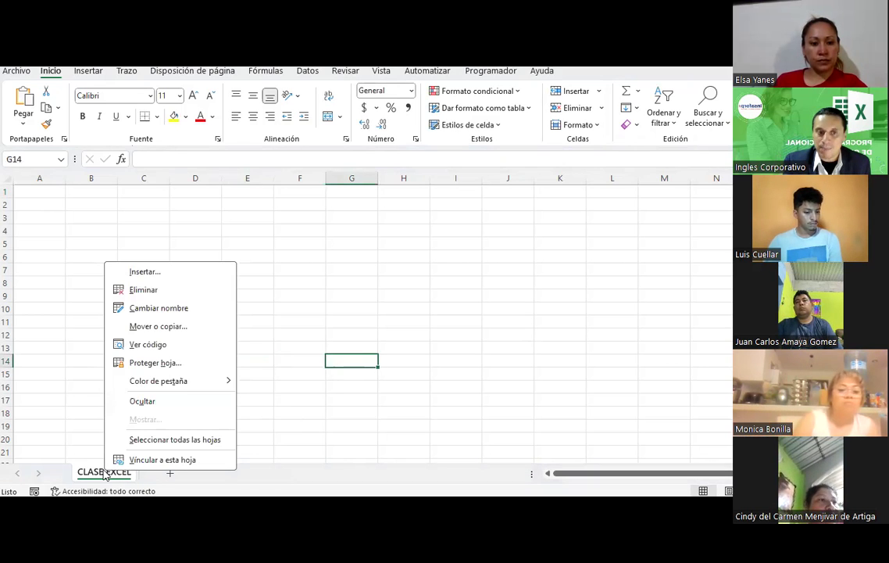
mouse_move(144, 389)
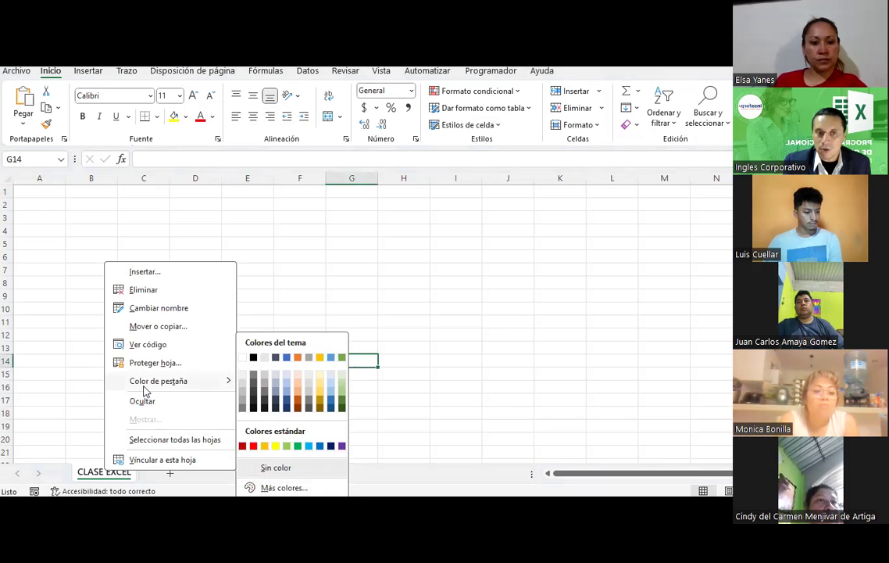
click(254, 359)
click(254, 357)
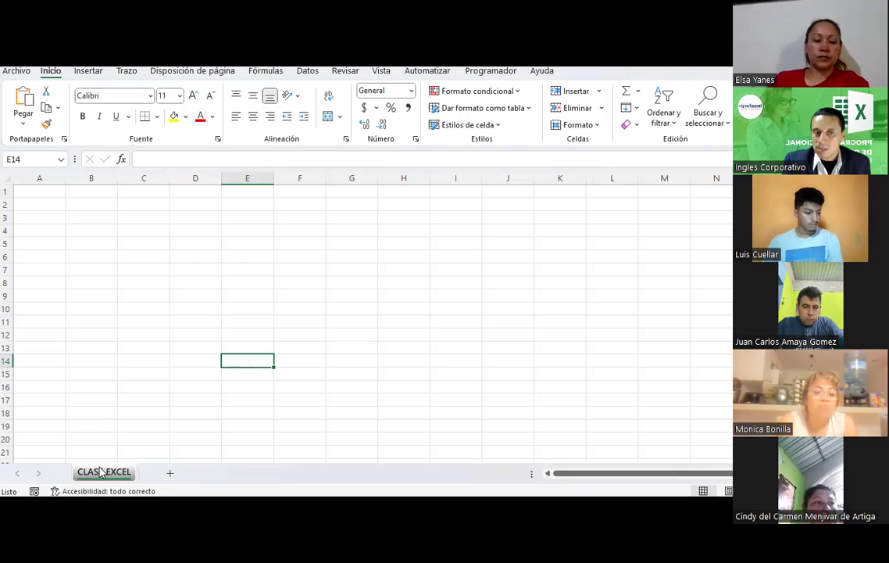
Add two blank worksheets to the workbook, the second one through the Insertar dialog as Hoja de cálculo.
click(170, 475)
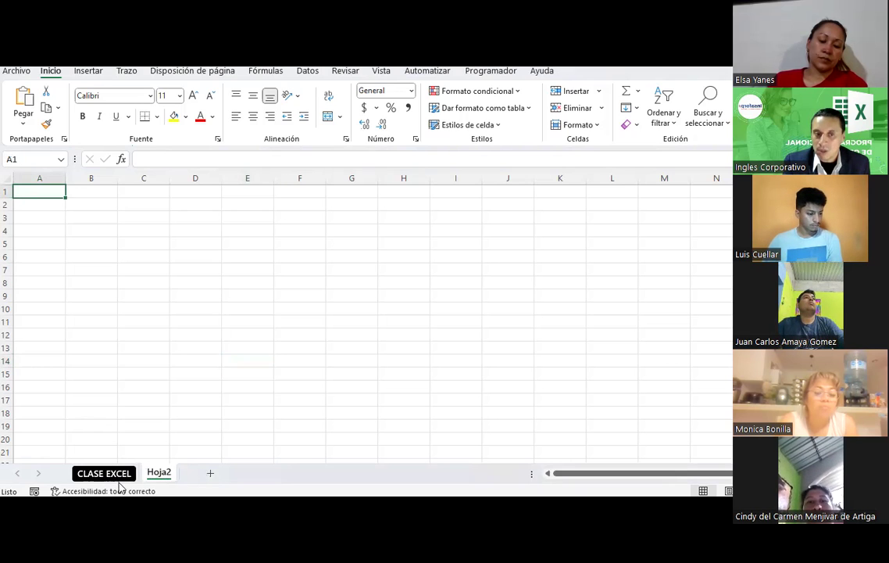
right_click(161, 476)
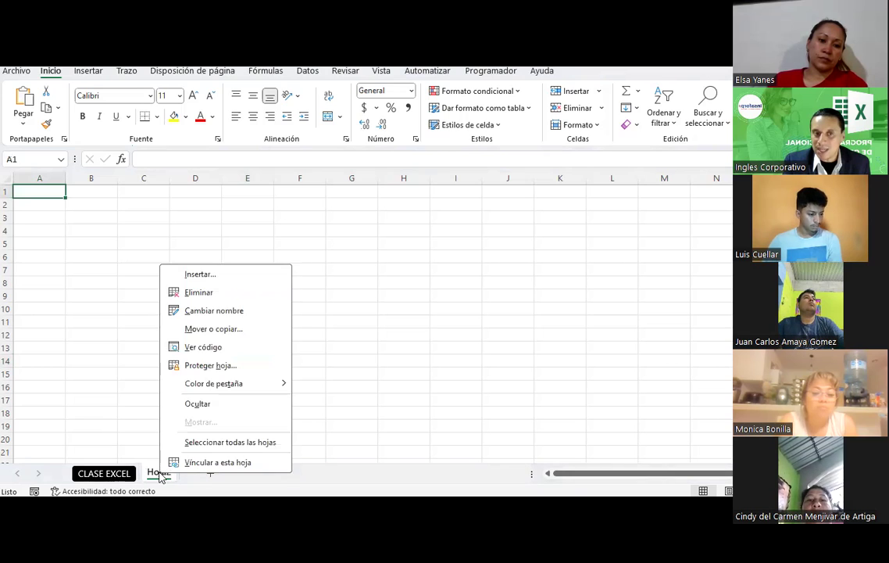
click(201, 275)
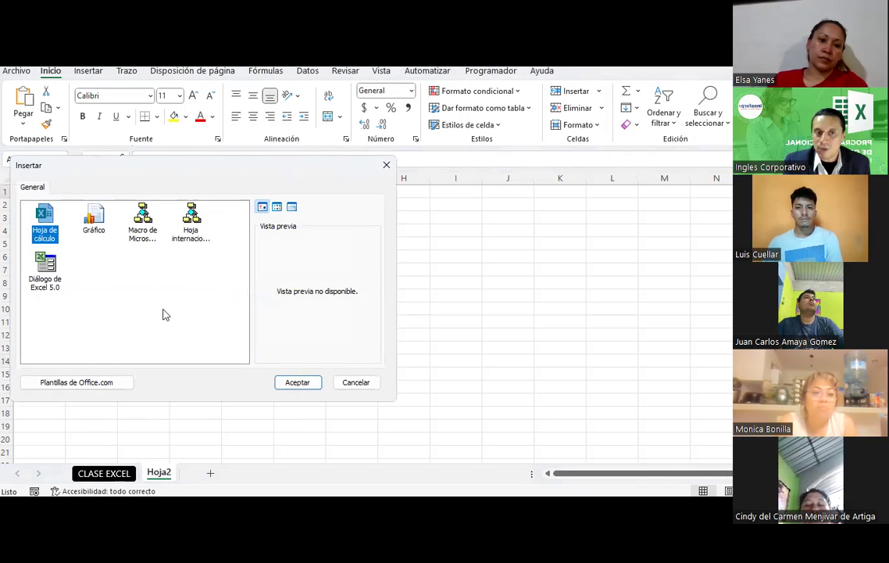
click(303, 385)
Move the Hoja2 sheet ahead of Hoja3 and return to cell C14 of the CLASE EXCEL sheet.
drag(216, 471, 147, 469)
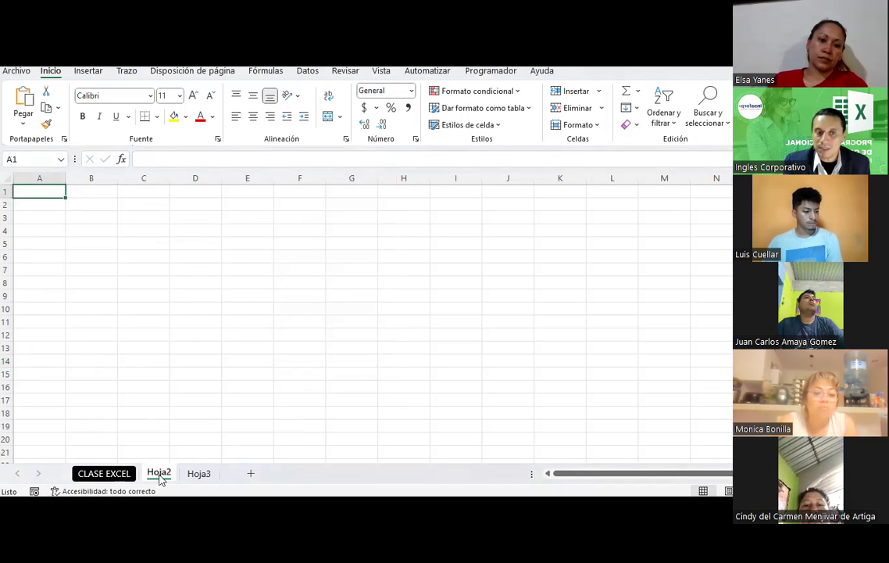
click(129, 472)
click(162, 356)
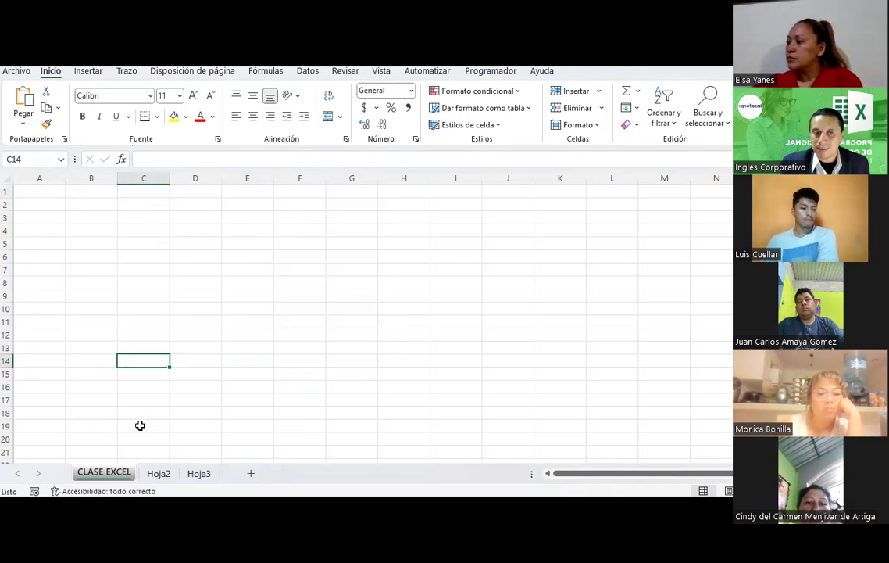
double_click(113, 474)
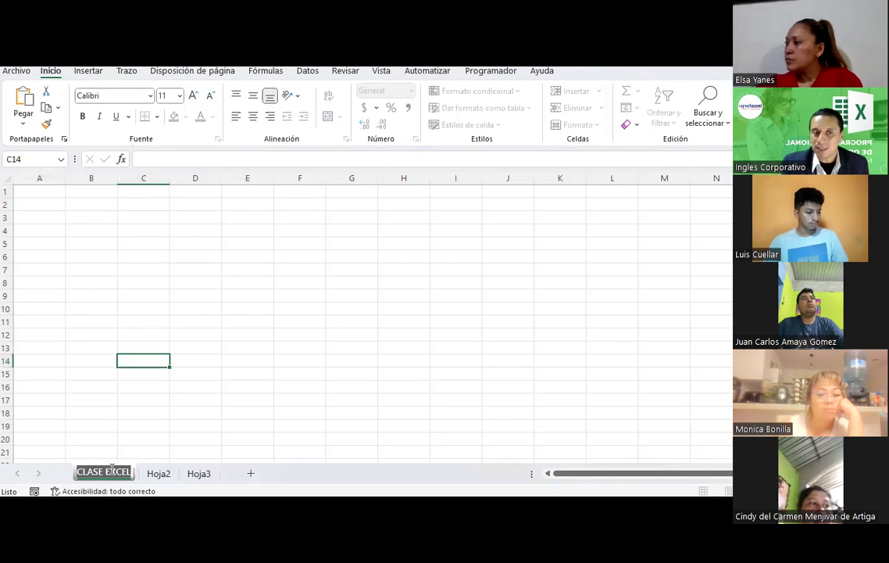
key(Return)
right_click(113, 474)
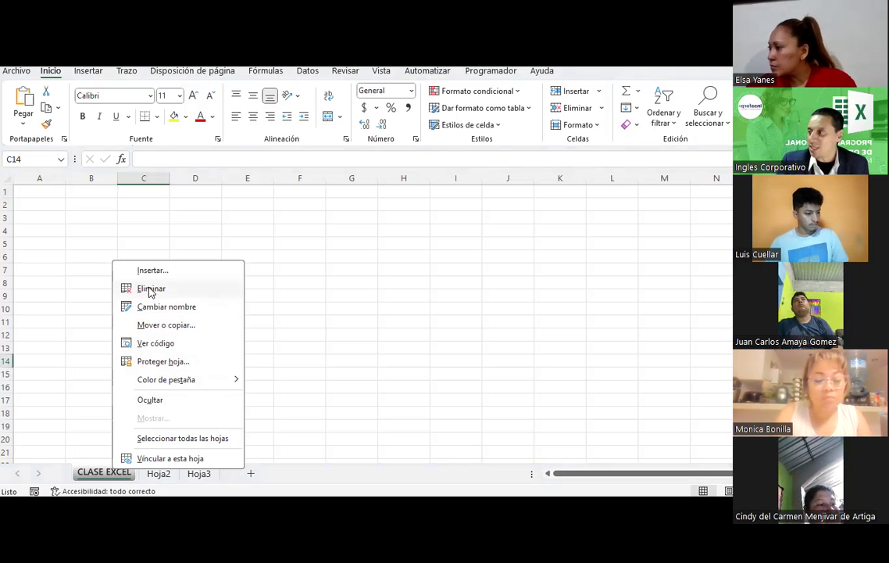
key(Escape)
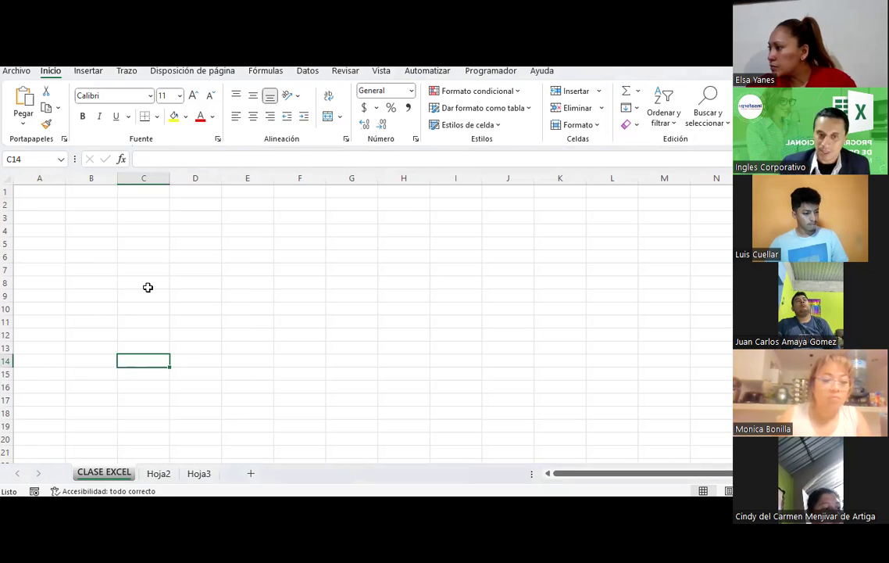
click(190, 296)
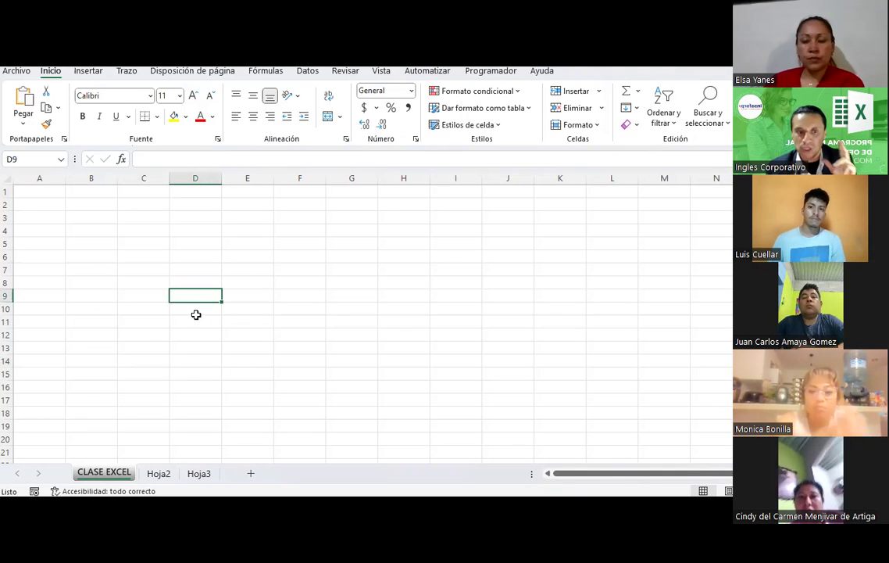
Switch to Herramienta Recortes and reposition and shrink its window over the worksheet.
key(alt+Tab)
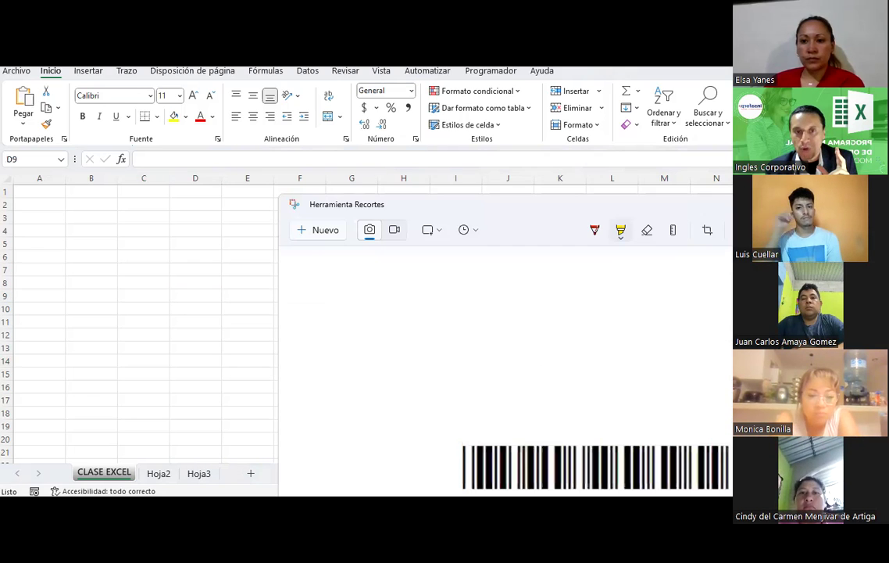
drag(418, 209, 231, 121)
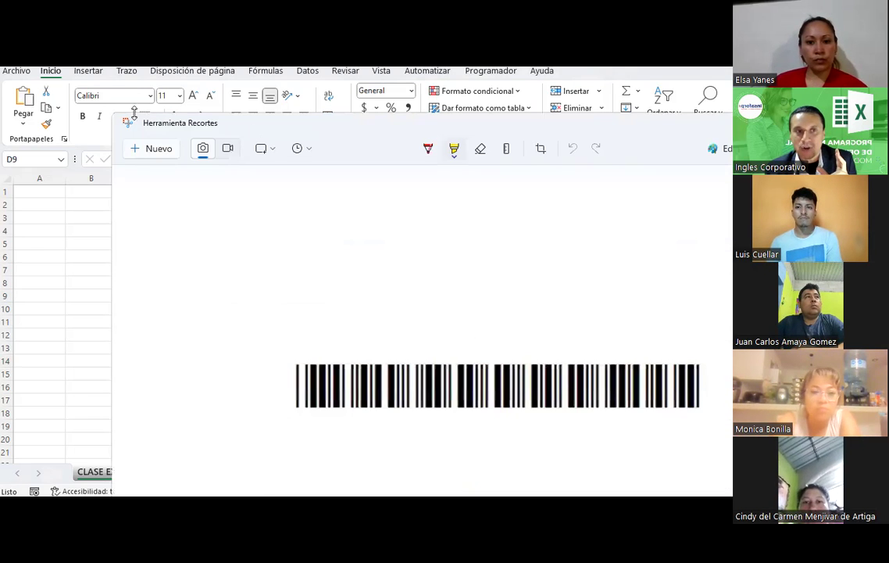
drag(115, 116, 522, 149)
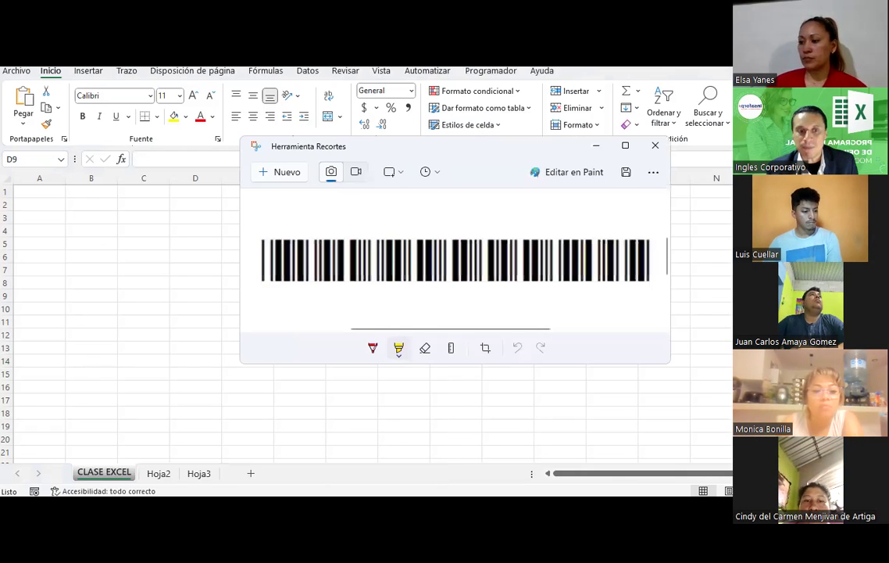
Search Windows for the snipping tool using "her" and again using "reco".
key(super)
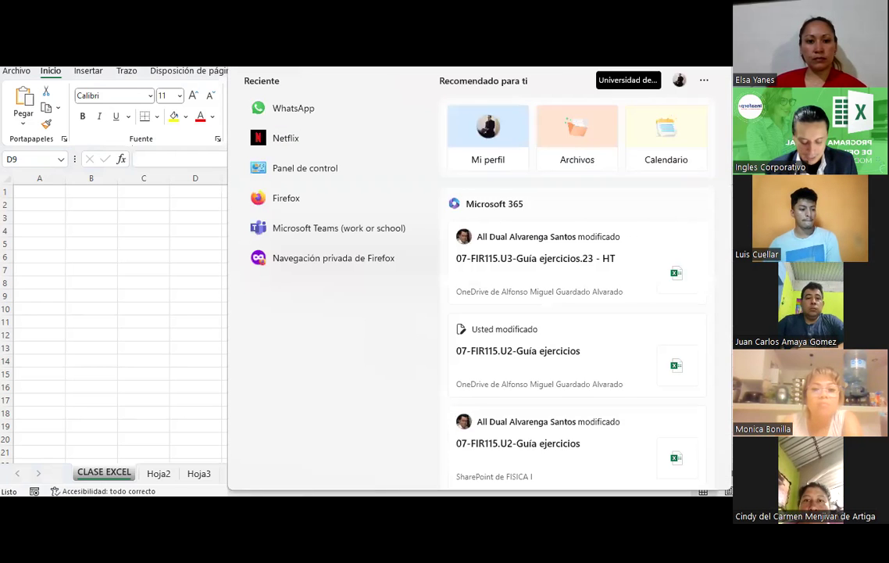
text(her)
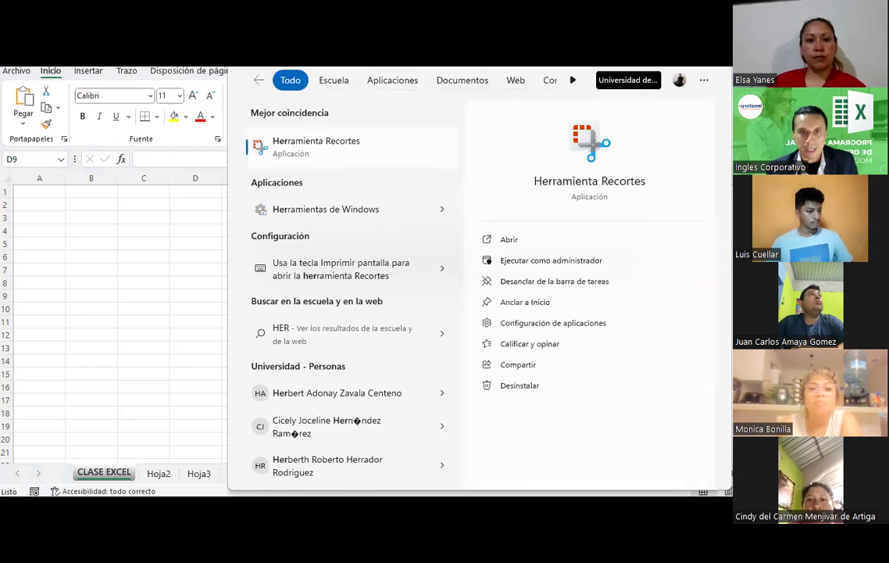
key(BackSpace)
key(BackSpace)
key(BackSpace)
text(reco)
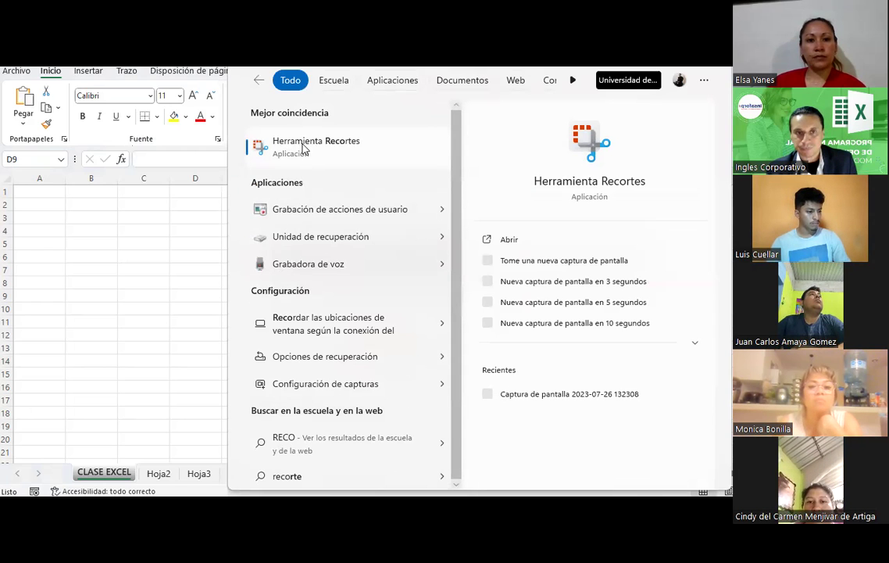
Return to Herramienta Recortes and start a new screen snip around the lower rows and sheet tabs of the CLASE EXCEL worksheet.
click(149, 231)
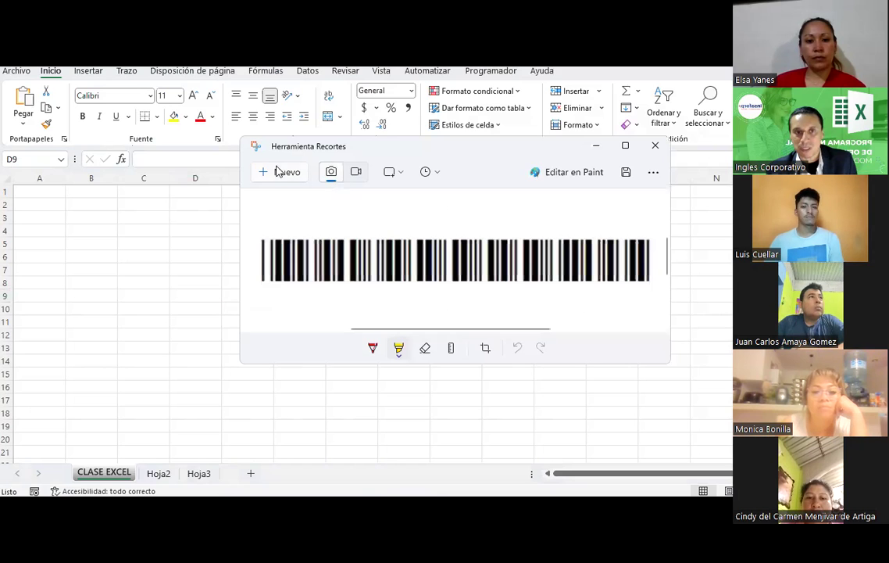
click(277, 171)
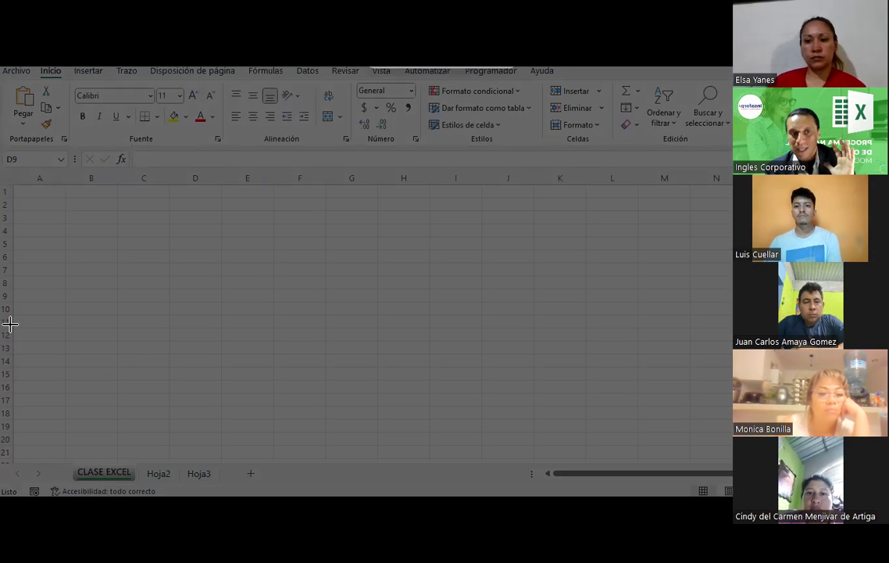
drag(10, 316, 321, 497)
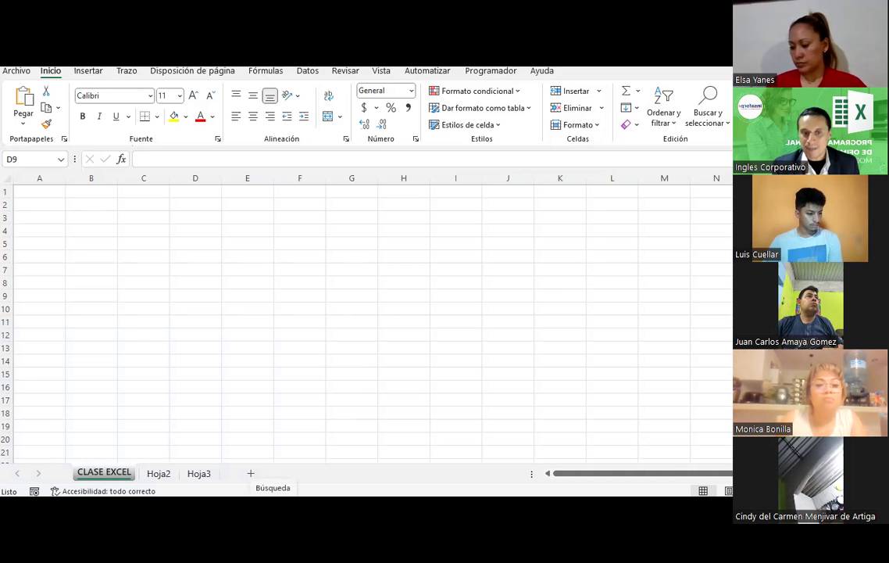
Search Windows for the snipping tool using "RECOR", then close the search.
key(super)
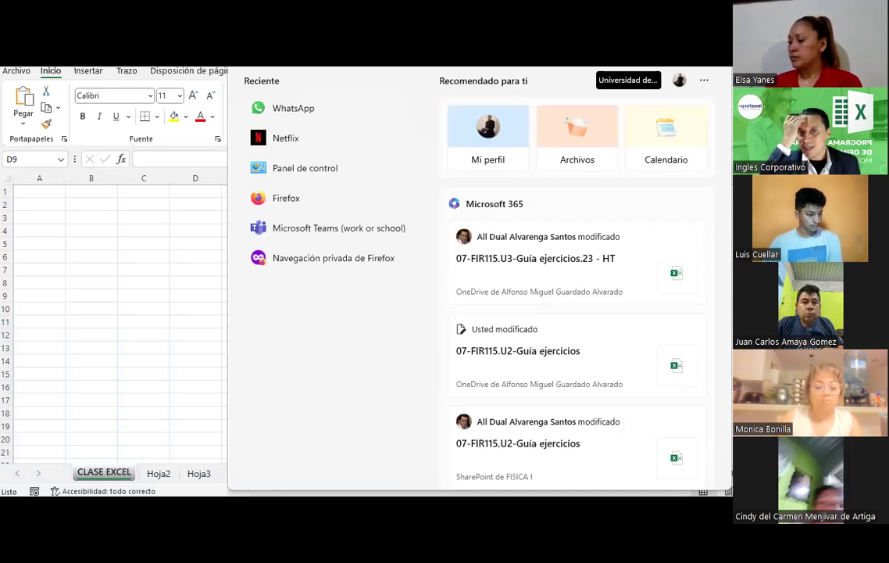
text(RECOR)
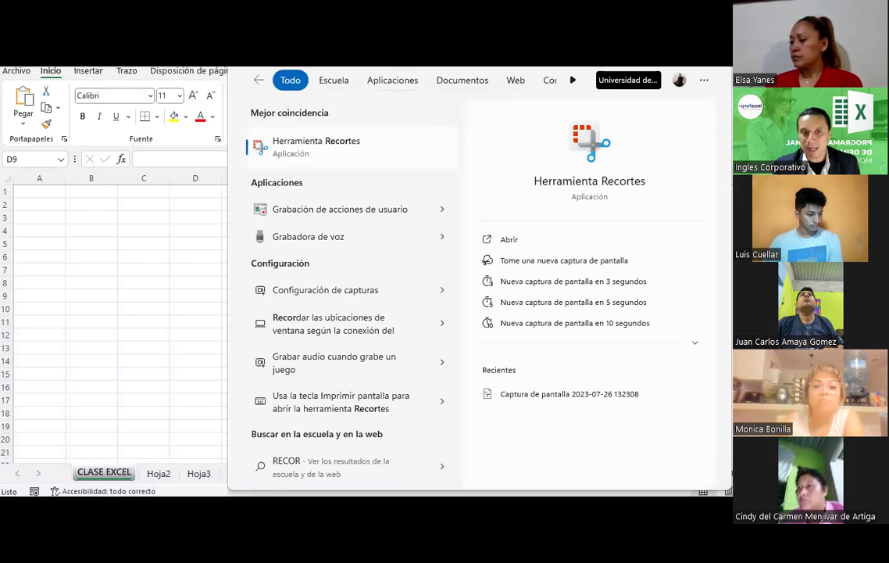
mouse_move(300, 495)
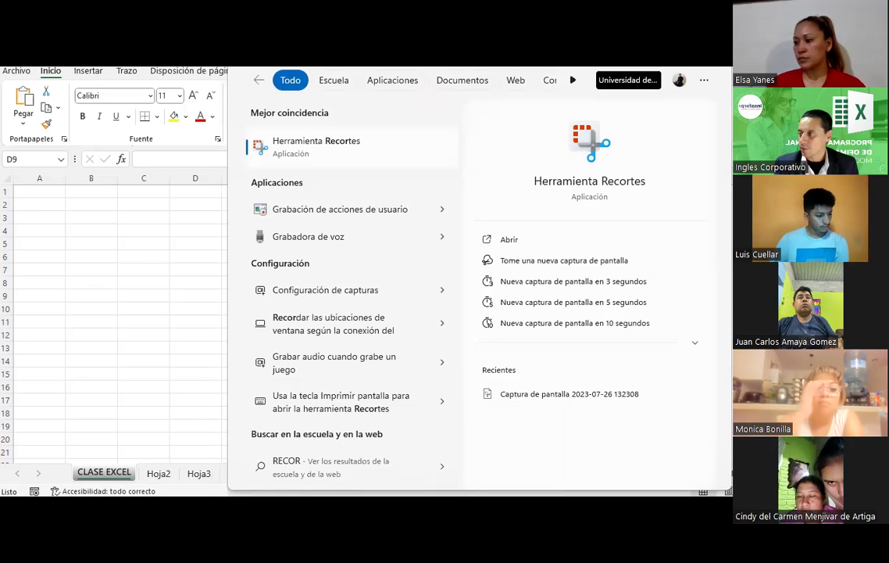
key(Escape)
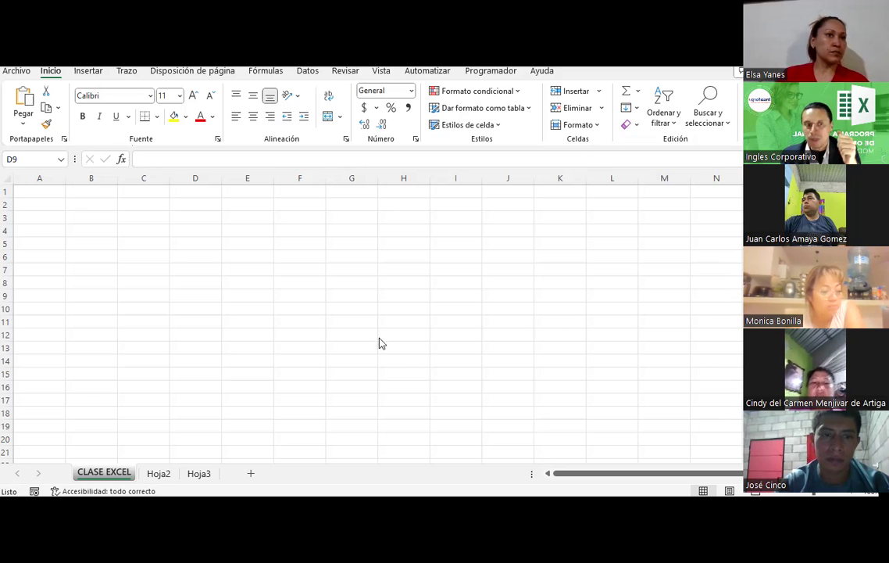
click(316, 364)
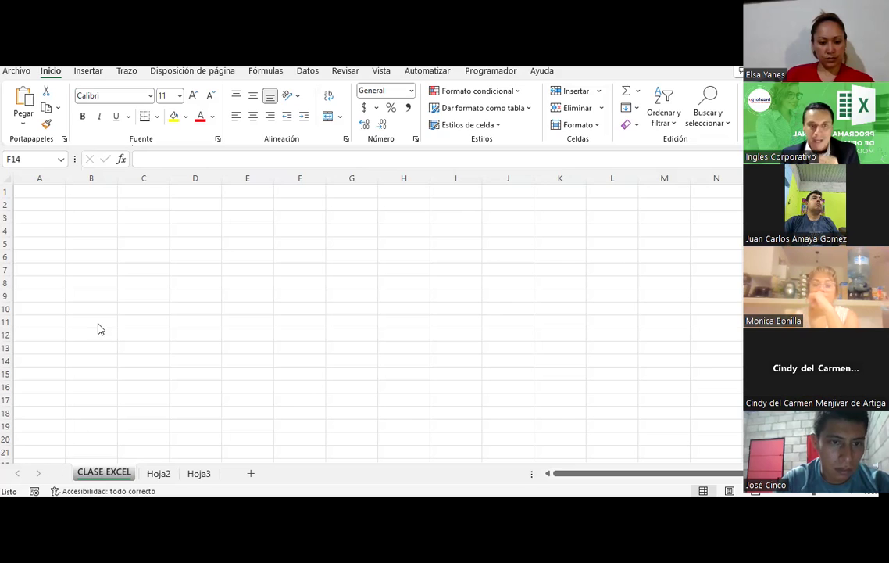
click(193, 264)
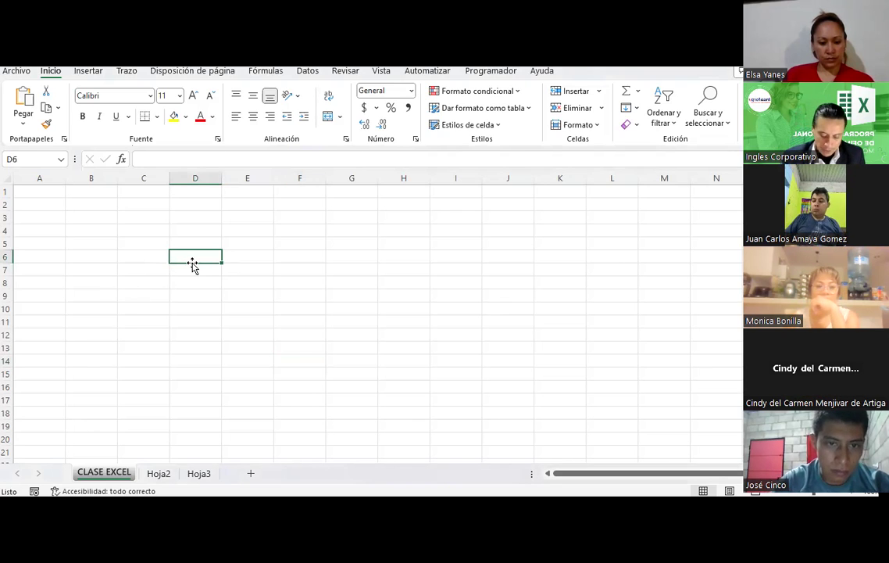
Enter "Curso EXCEL" in cell D6 of the CLASE EXCEL worksheet.
text(cuR)
key(BackSpace)
key(BackSpace)
key(BackSpace)
text(Cu)
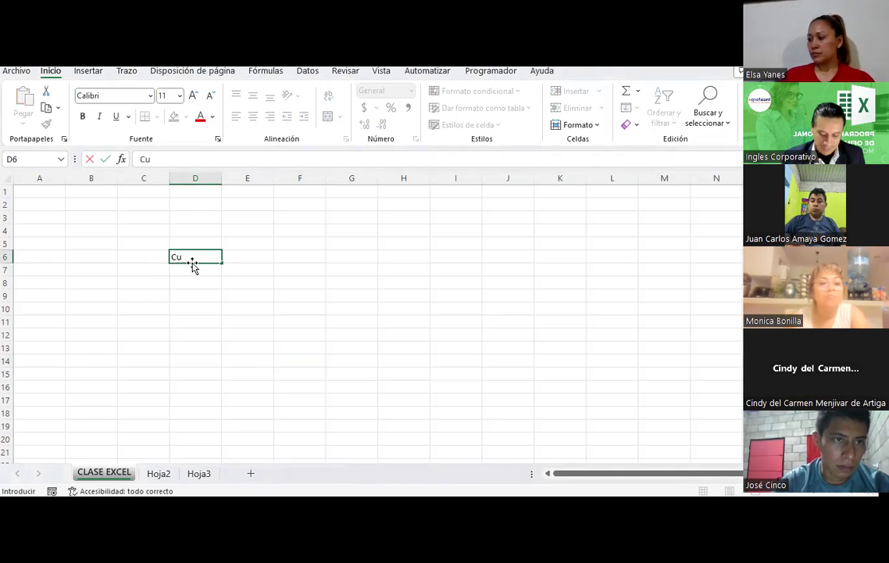
text(rso EXCEL)
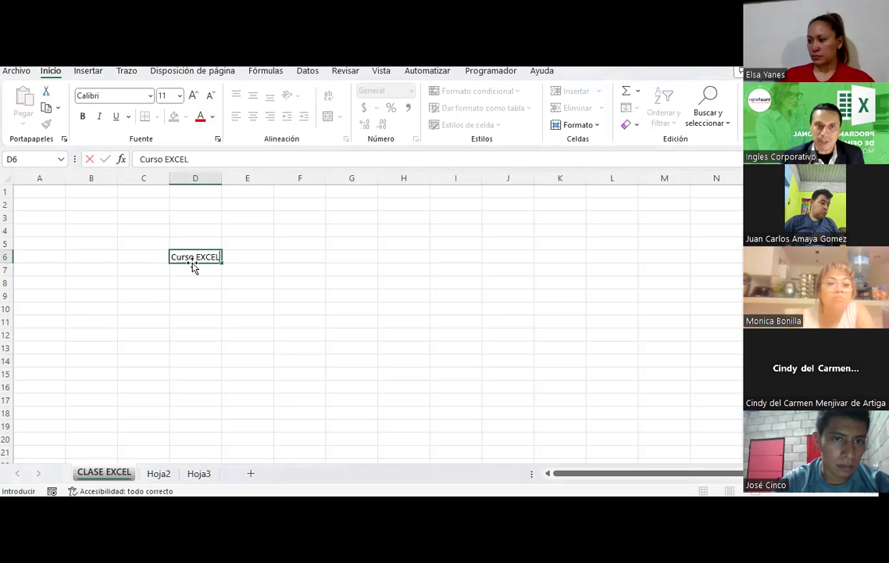
key(Return)
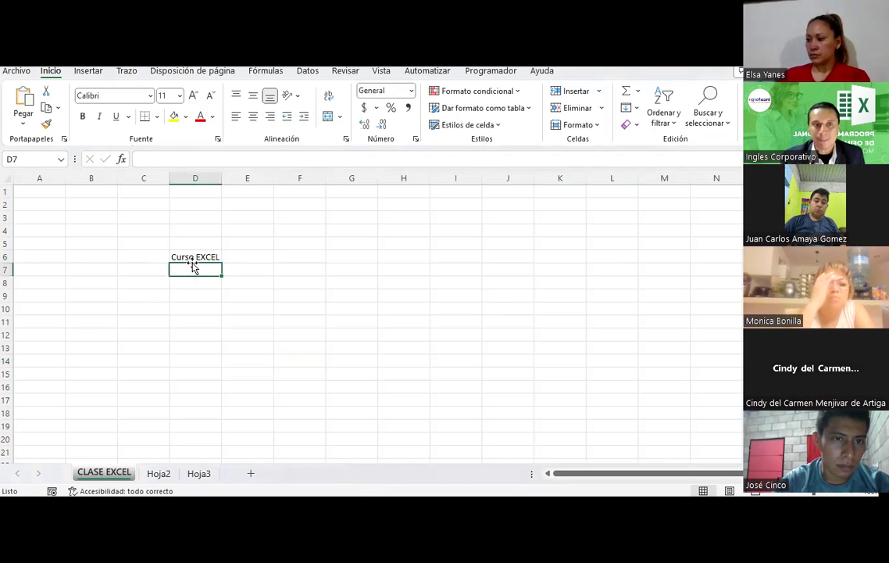
Apply all borders to the range D6:G11 to form a table grid.
drag(194, 258, 357, 328)
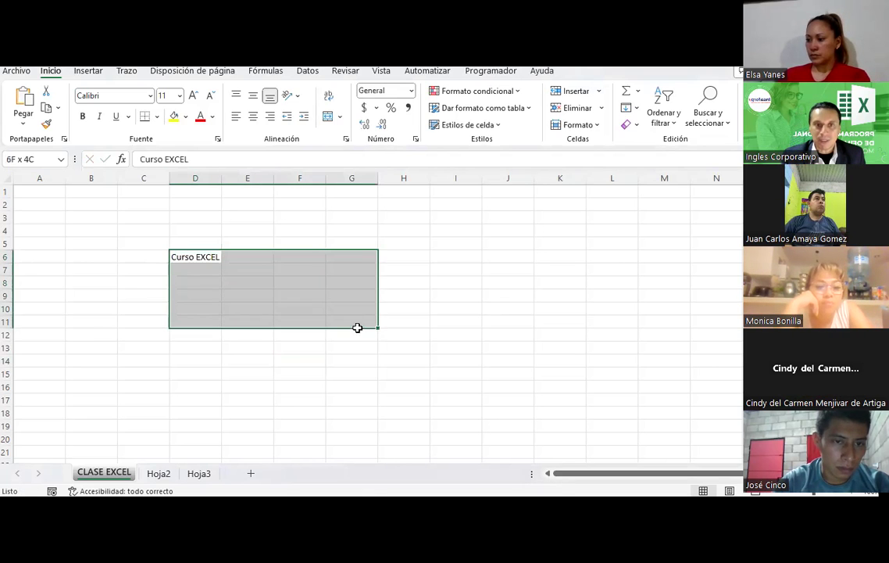
click(158, 116)
click(171, 247)
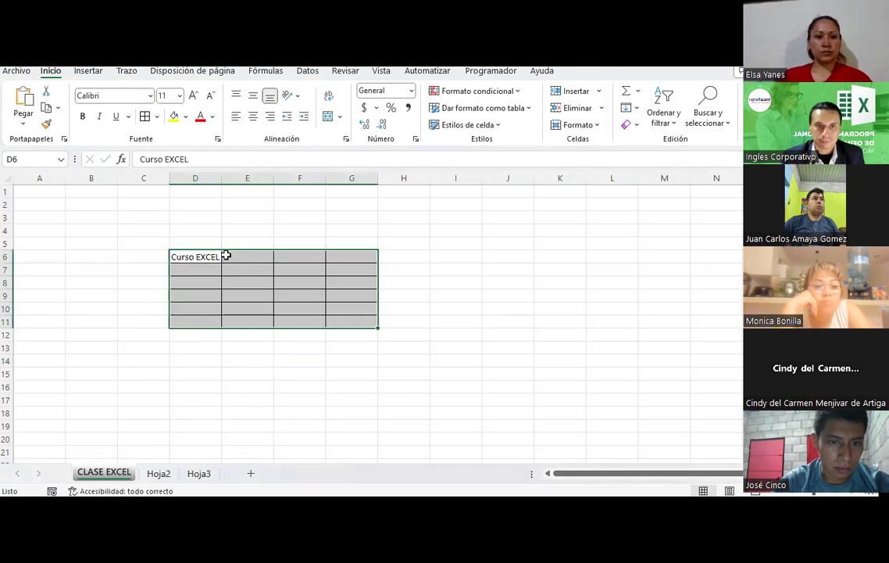
Enter the headers "Columna 1", "Columna 2" and "Columna 3" in cells E6, F6 and G6.
click(245, 260)
text(Columna 1)
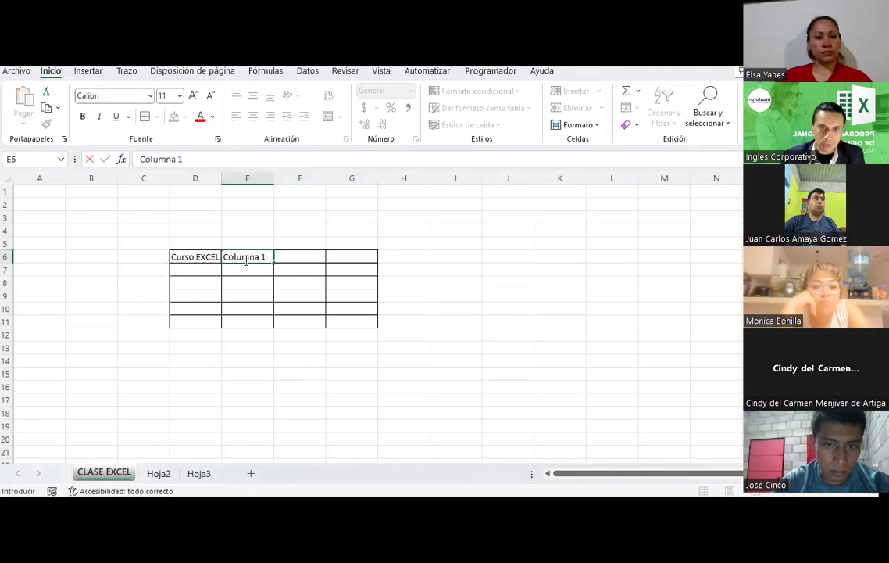
key(Tab)
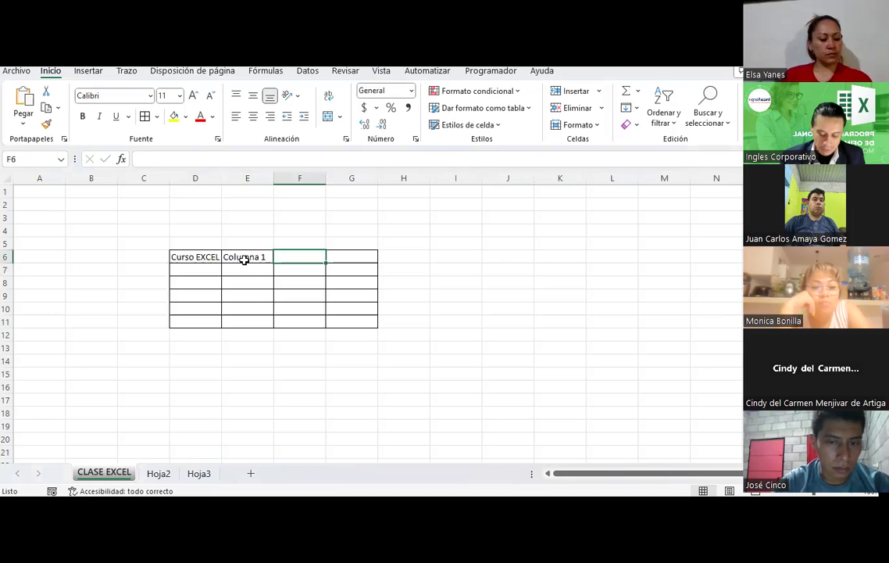
text(Columna 2)
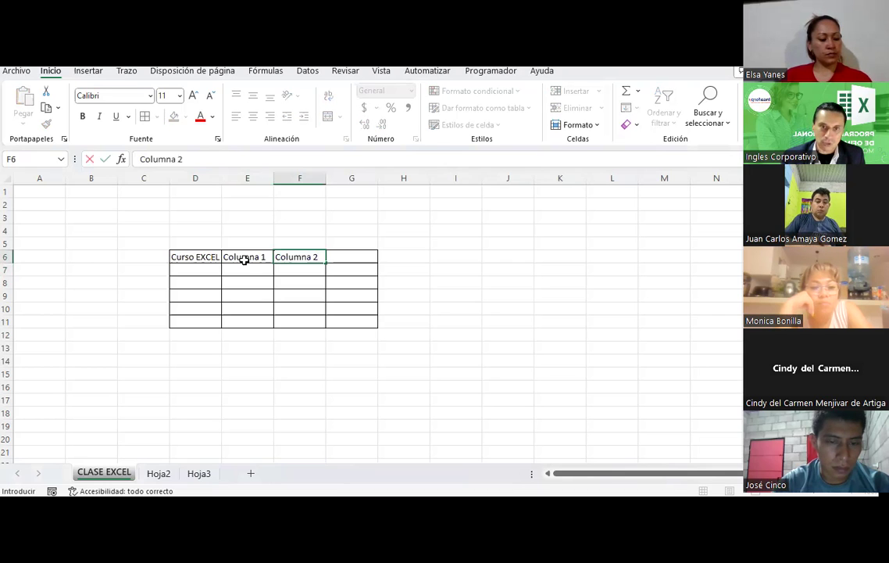
key(Tab)
text(C)
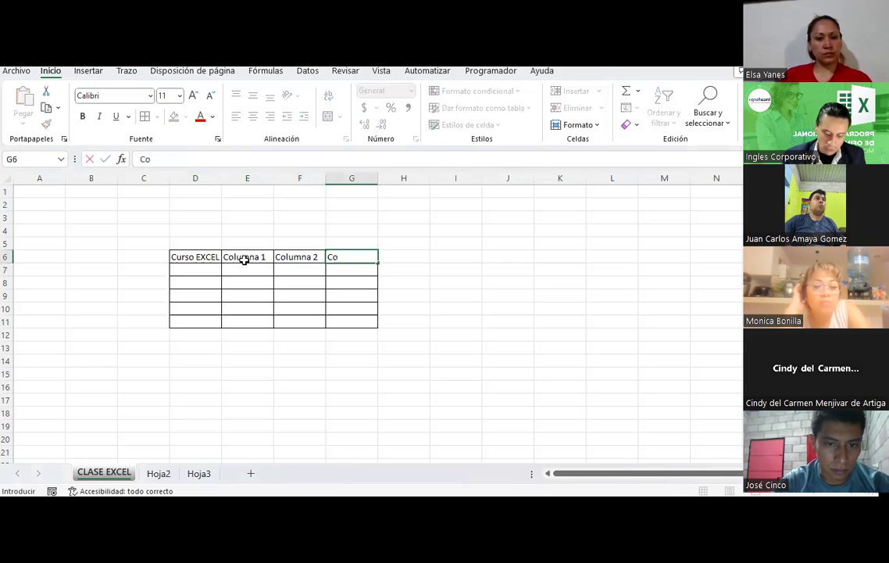
text(olumna 3)
key(Return)
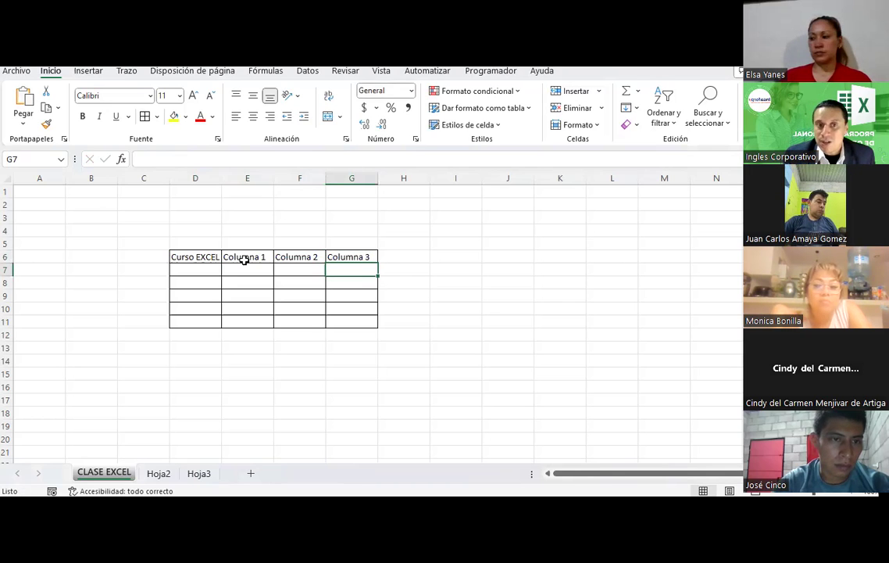
Center the contents of the table range D6:G11 both horizontally and vertically.
drag(201, 257, 367, 322)
click(252, 116)
click(252, 96)
click(470, 278)
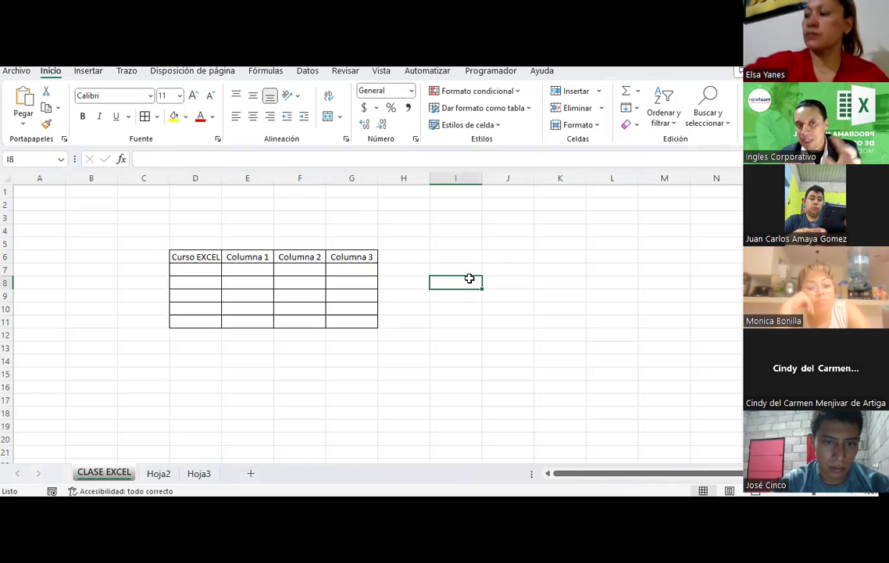
Make the table's header row D6:G6 bold.
click(232, 256)
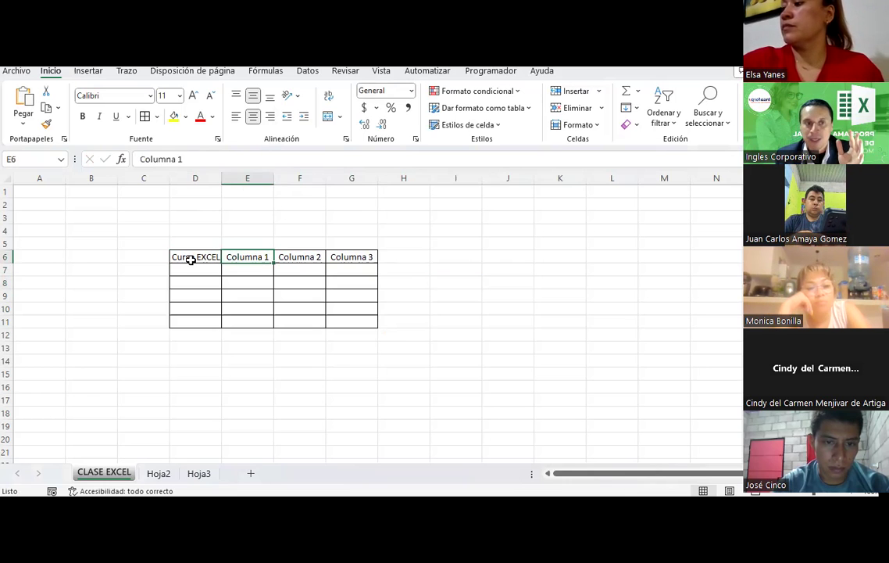
drag(191, 258, 375, 253)
click(82, 116)
click(473, 346)
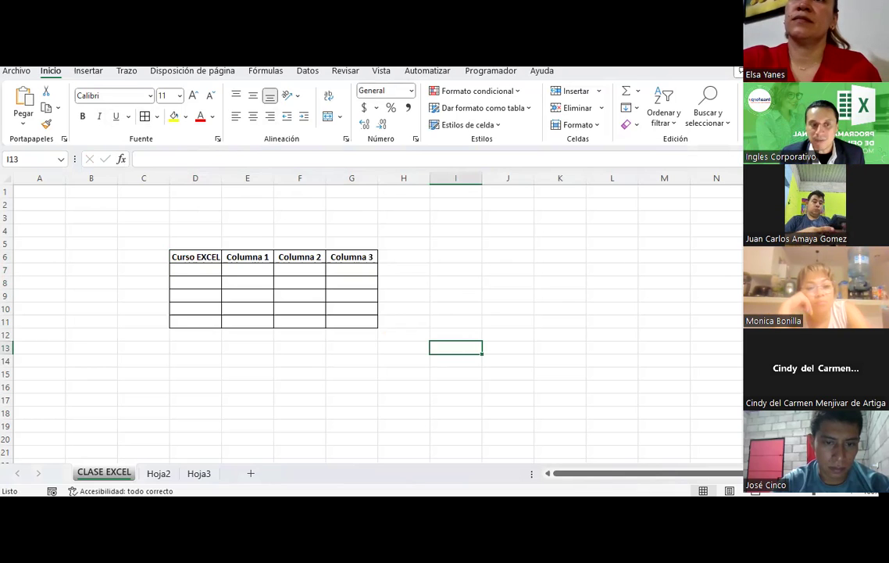
Create a copy of the CLASE EXCEL worksheet within Libro1, placed before the original CLASE EXCEL sheet.
right_click(104, 473)
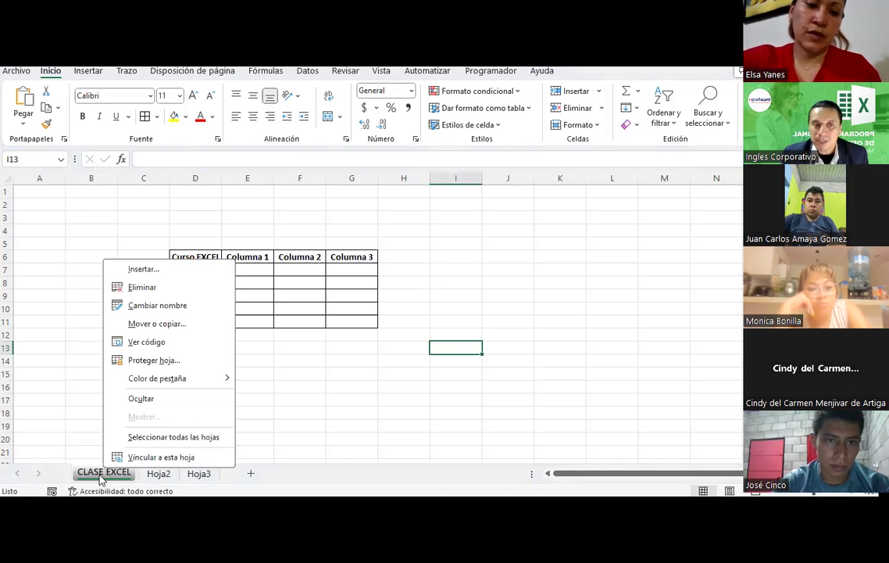
click(141, 325)
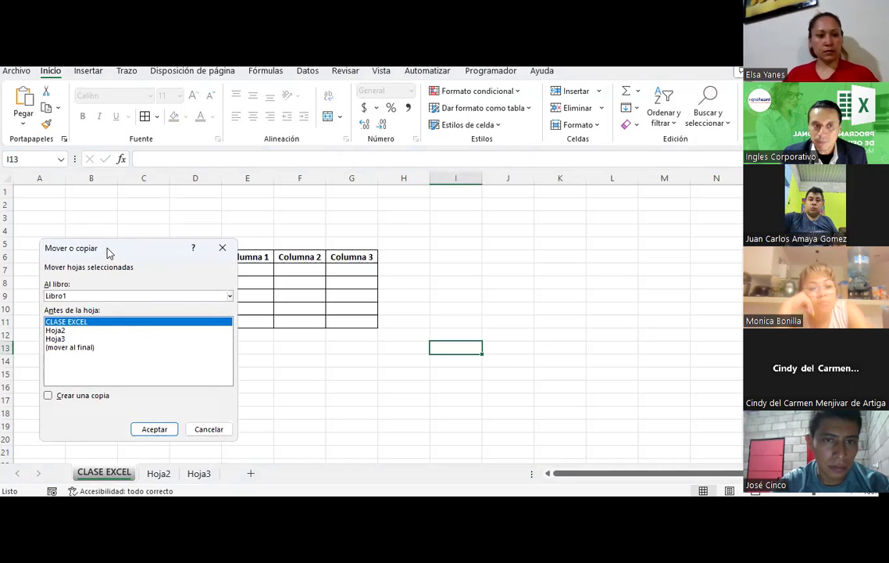
drag(123, 254, 469, 134)
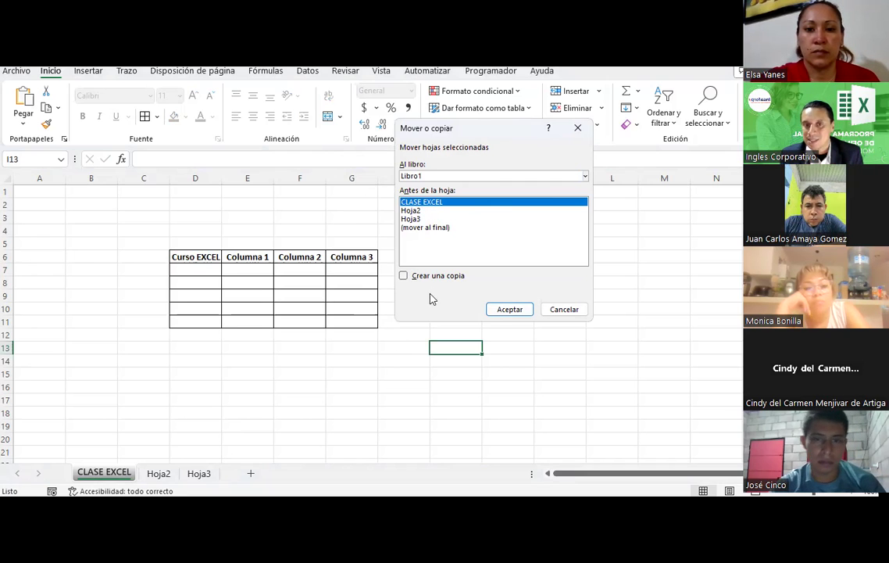
click(404, 277)
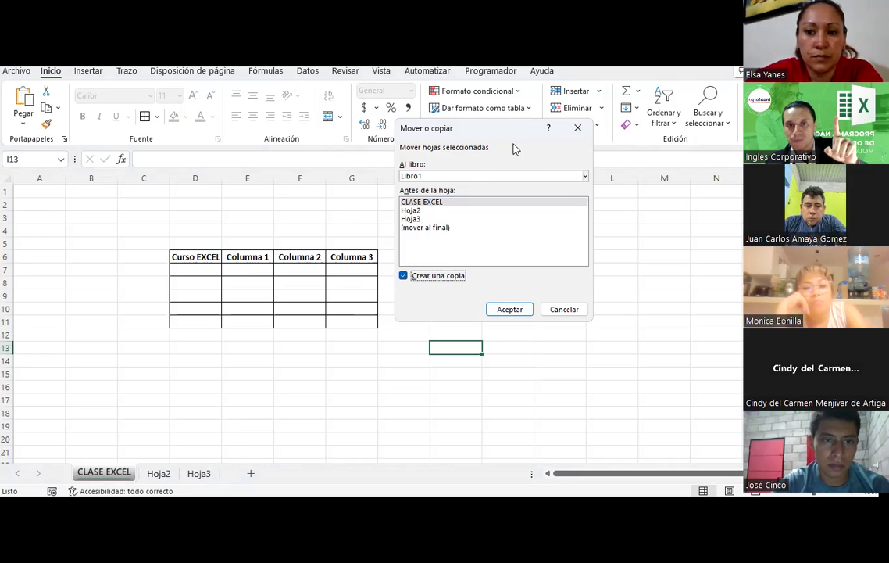
click(585, 179)
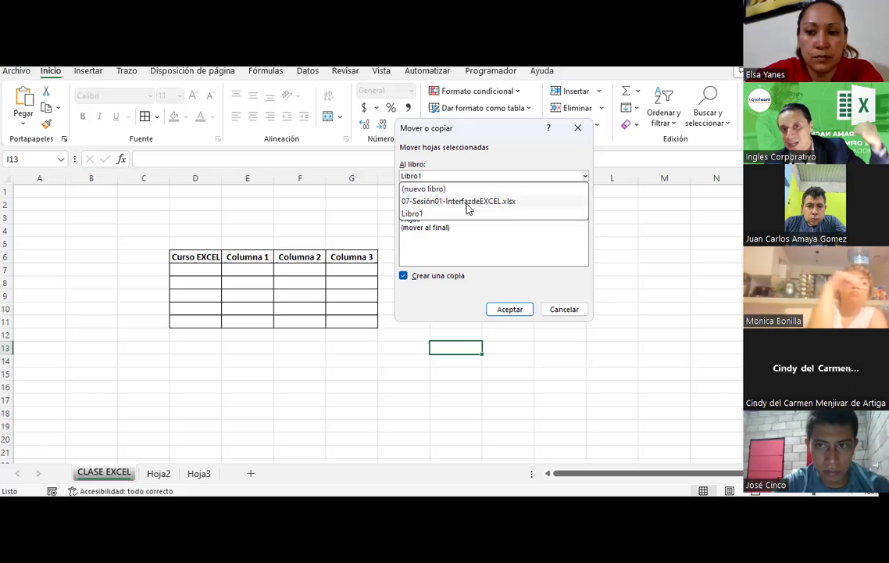
click(435, 216)
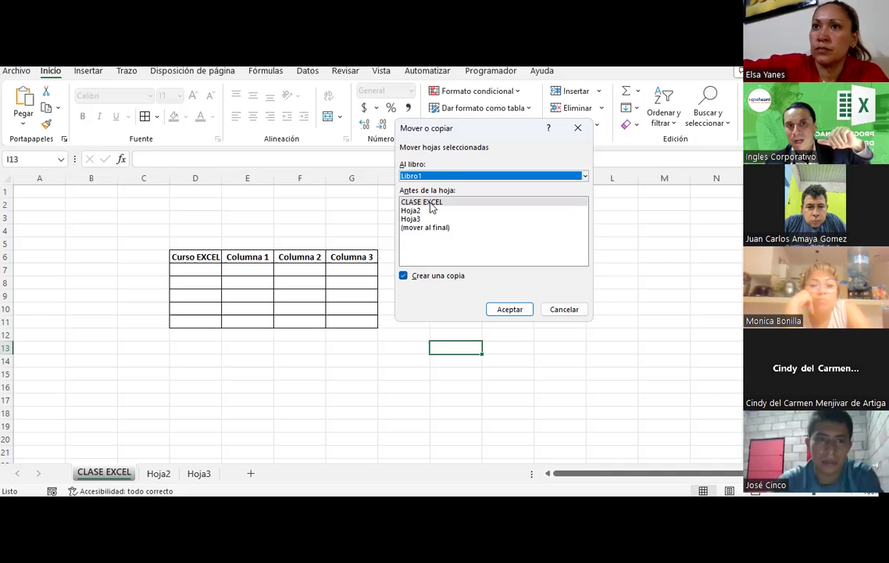
click(508, 309)
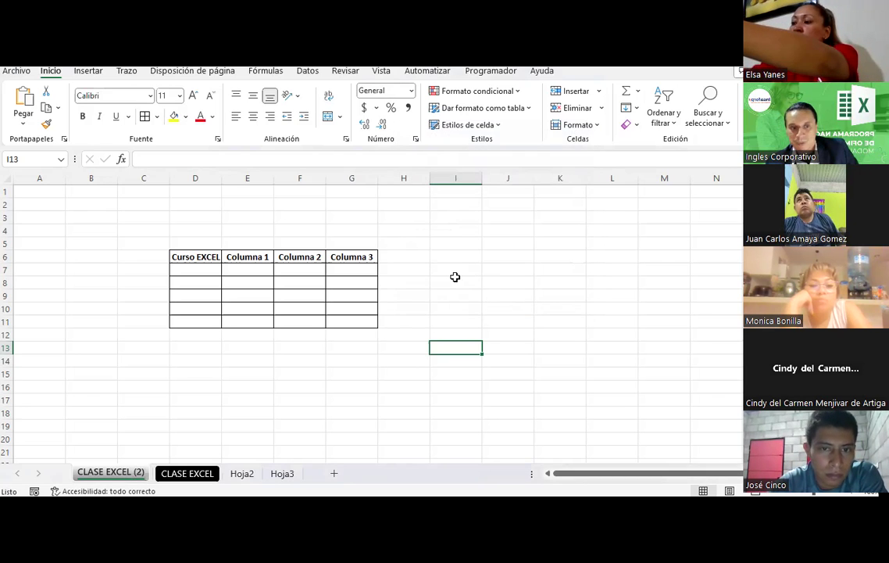
Compare the table on the original CLASE EXCEL worksheet with the one on its copy.
click(178, 412)
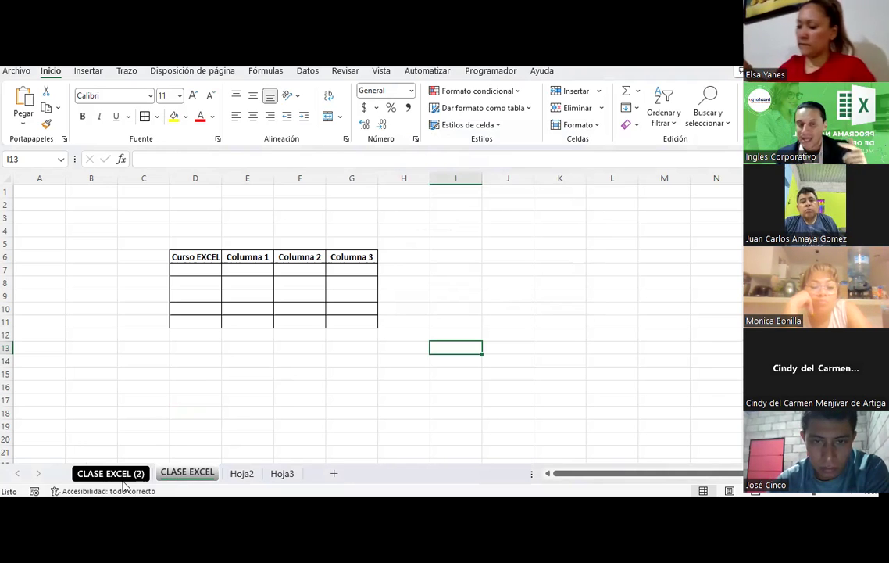
drag(192, 256, 369, 336)
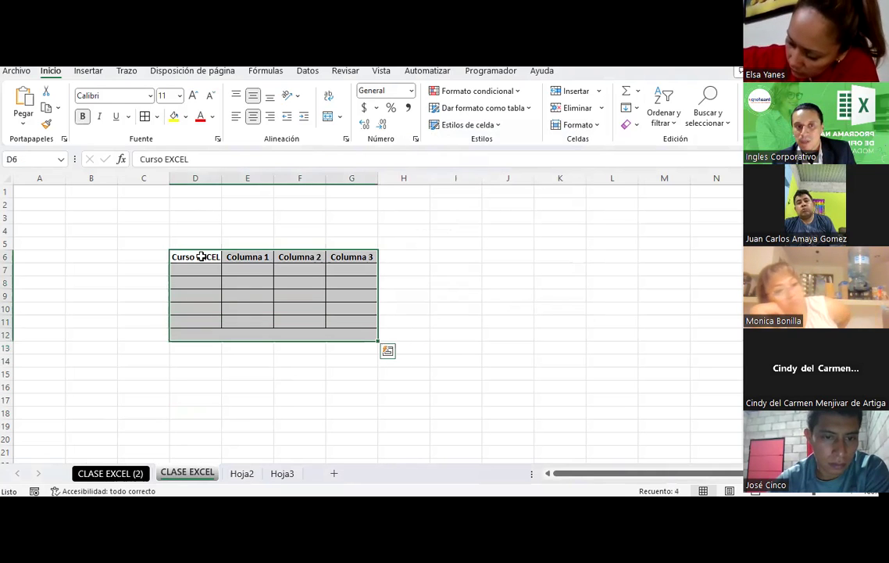
click(186, 472)
drag(189, 255, 371, 319)
click(479, 282)
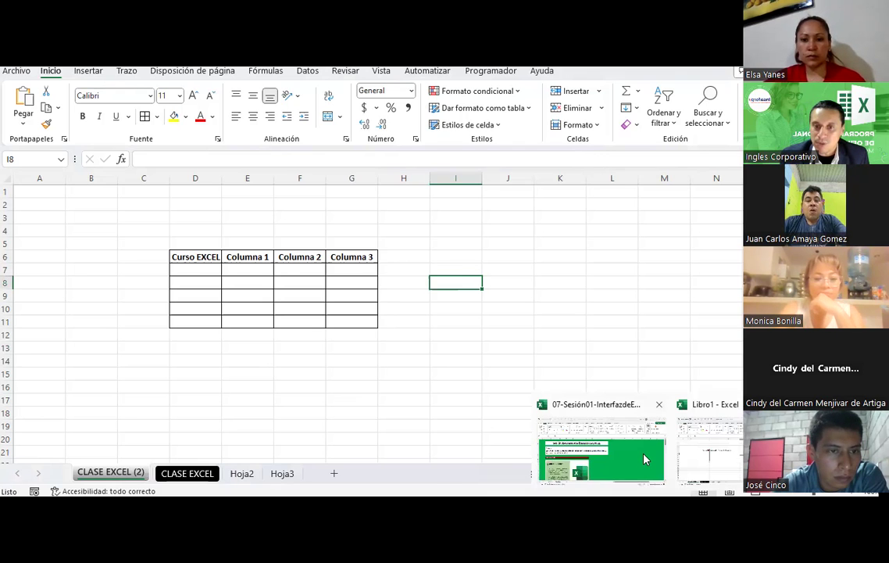
Switch to the 07-Sesión01-InterfazdeEXCEL.xlsx workbook and look at its Portada and Sesión01 sheets.
click(572, 403)
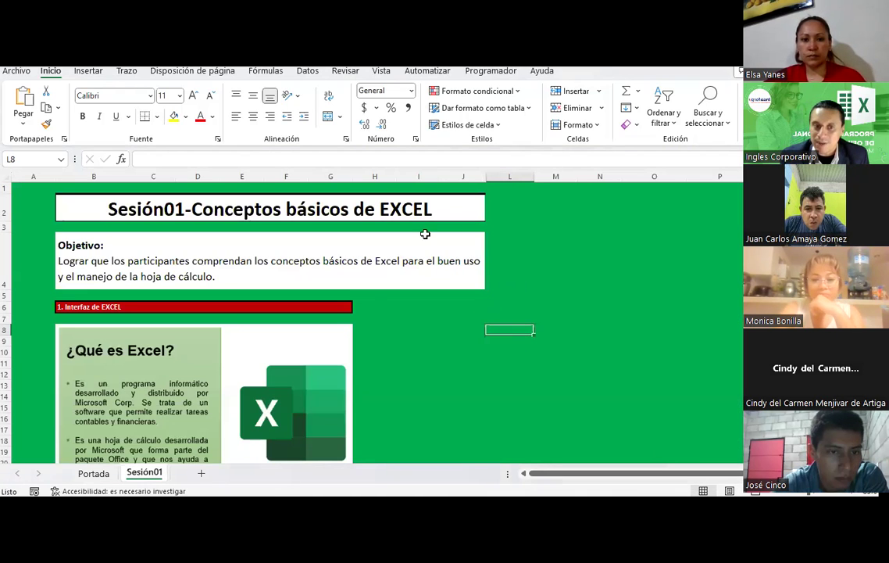
click(91, 474)
click(134, 474)
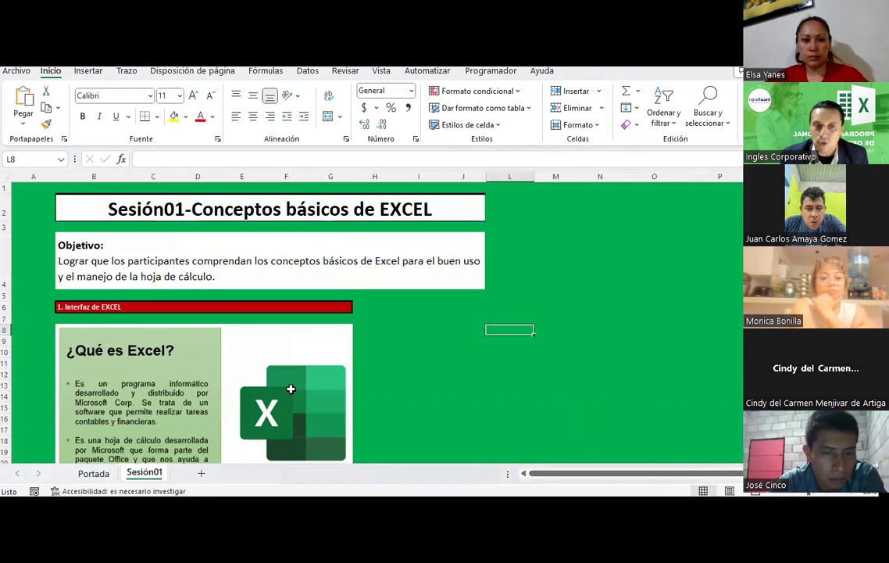
text(x)
key(Escape)
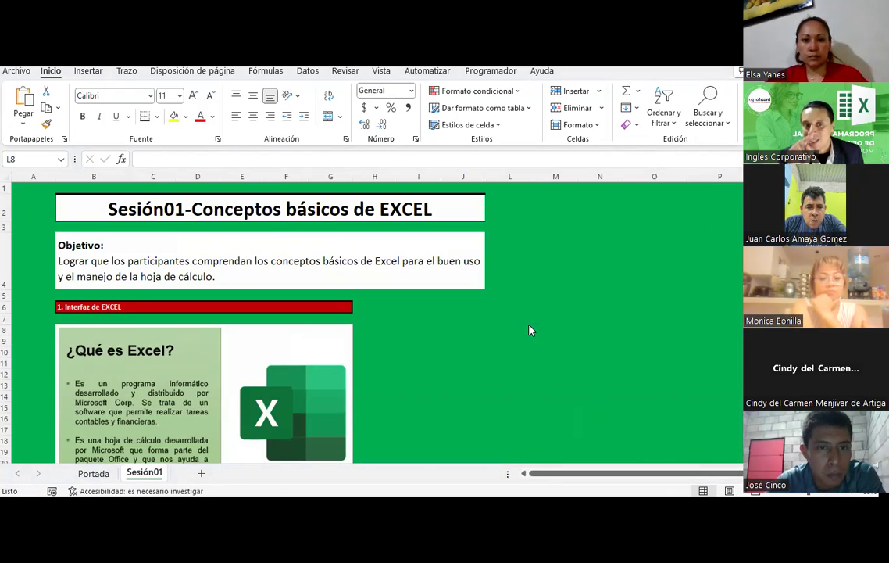
Return to Libro1 and copy the original CLASE EXCEL worksheet to the end of the 07-Sesión01-InterfazdeEXCEL.xlsx workbook.
key(alt+Tab)
click(193, 474)
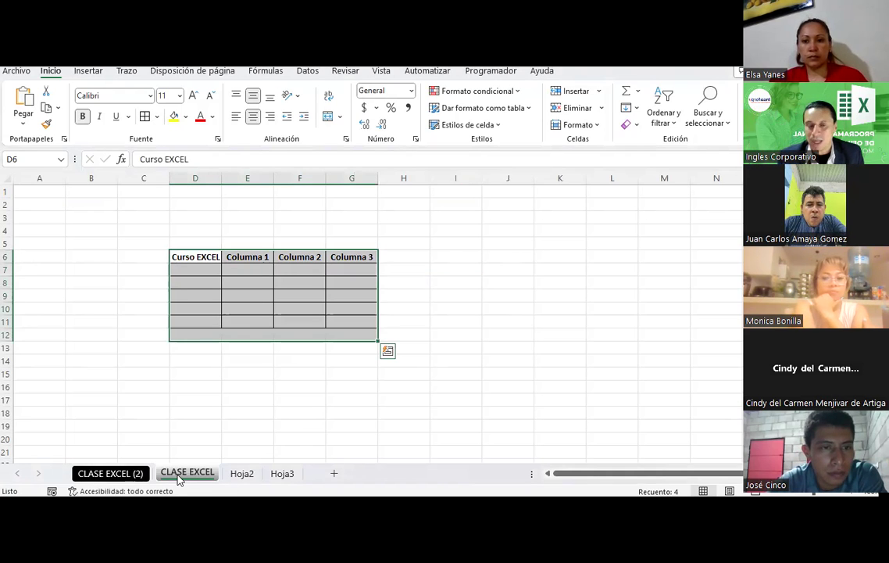
right_click(179, 475)
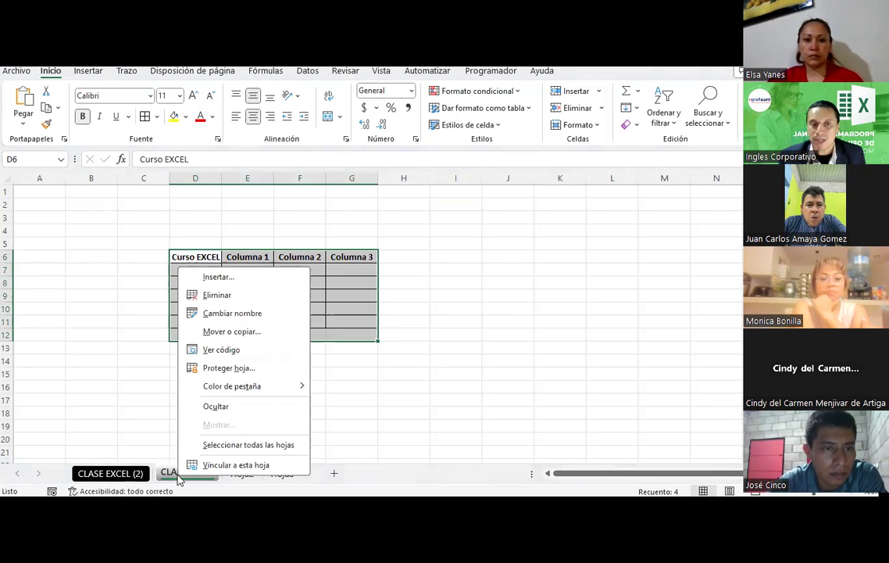
click(234, 334)
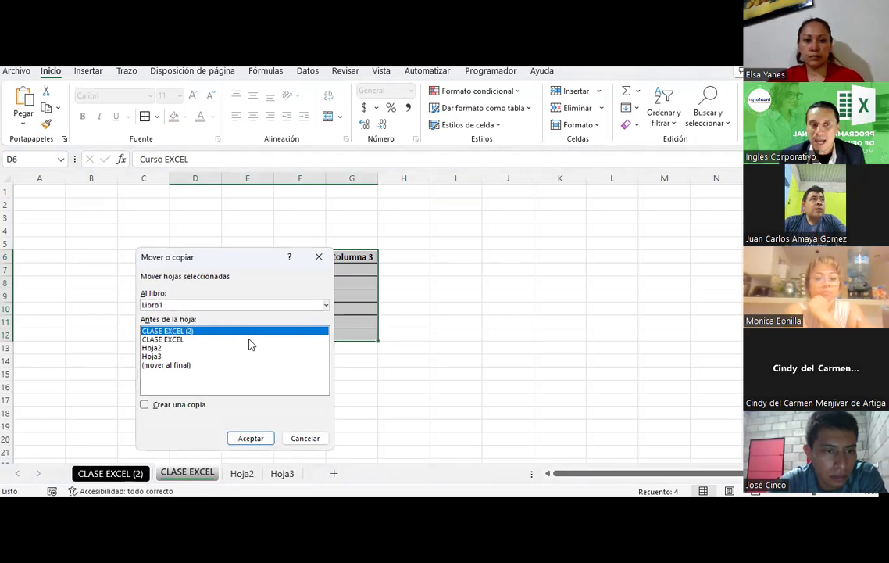
click(176, 340)
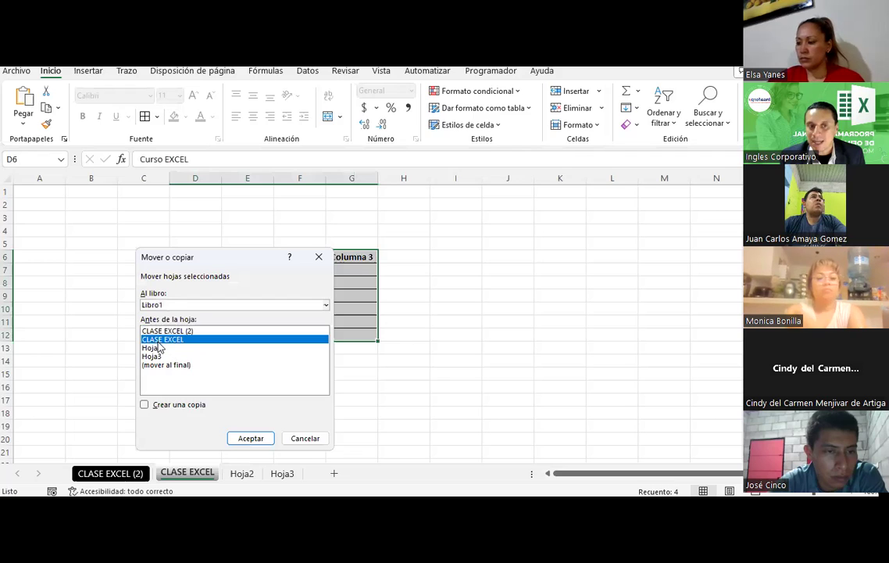
click(144, 404)
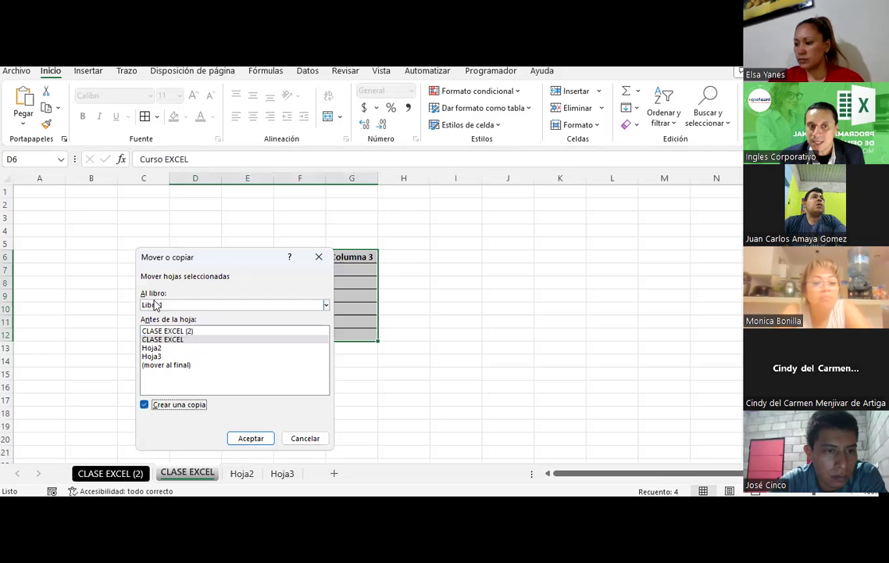
click(155, 305)
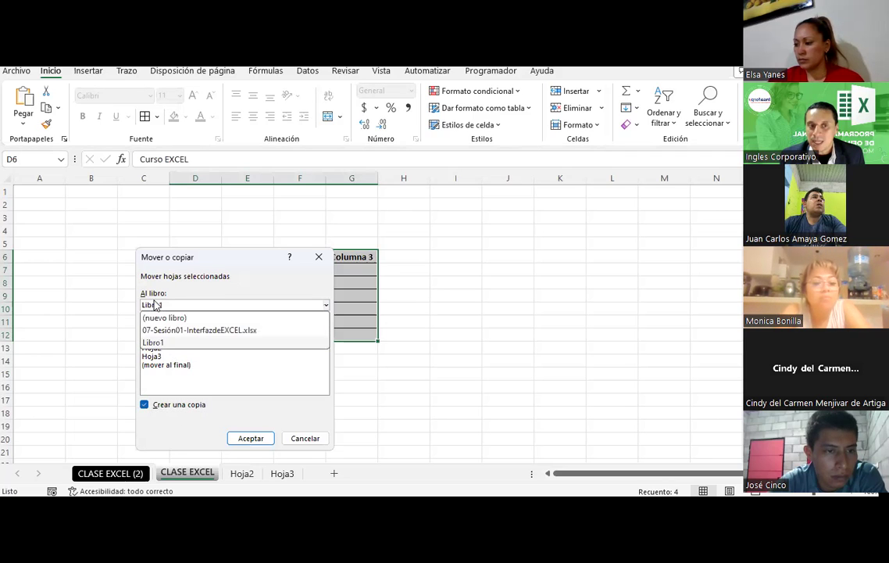
click(189, 334)
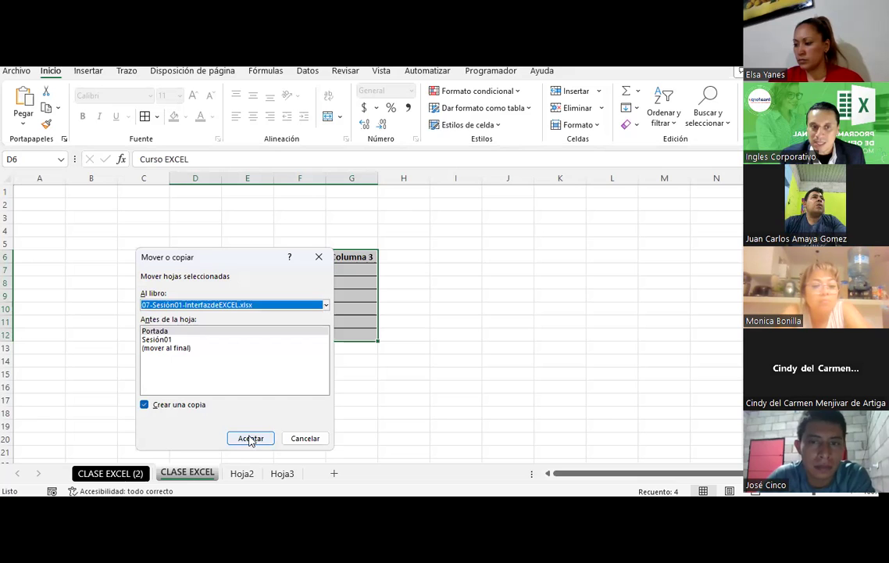
click(166, 347)
click(251, 439)
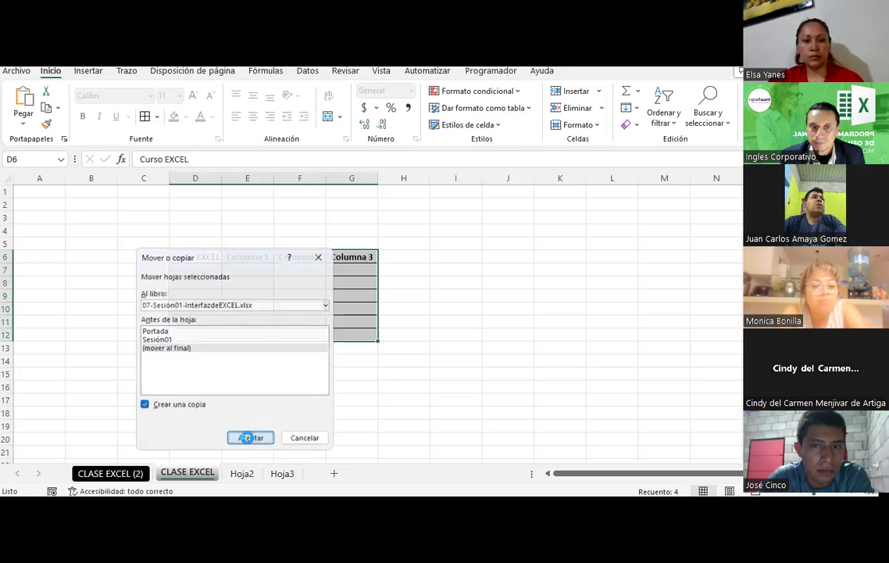
key(alt+Tab)
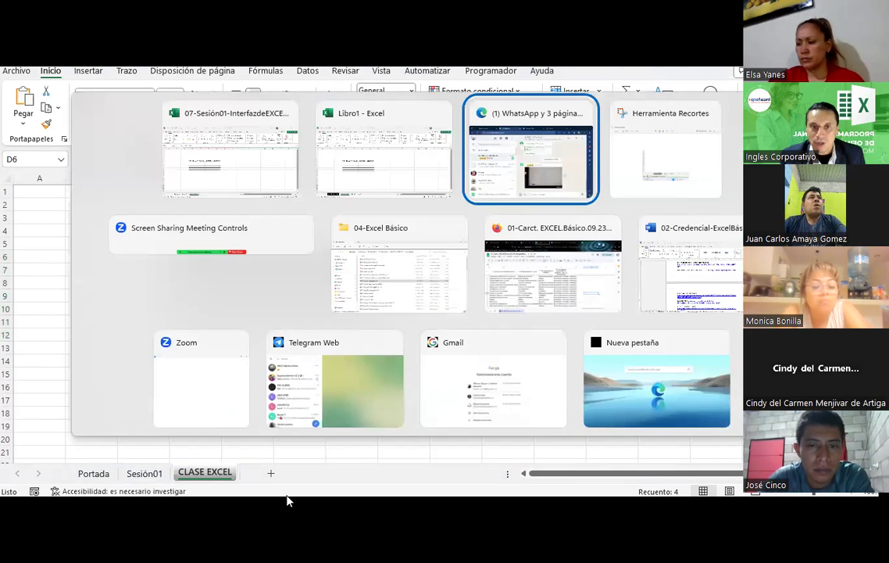
Compare the table on the CLASE EXCEL sheet copied into 07-Sesión01-InterfazdeEXCEL.xlsx with the original in Libro1.
click(258, 407)
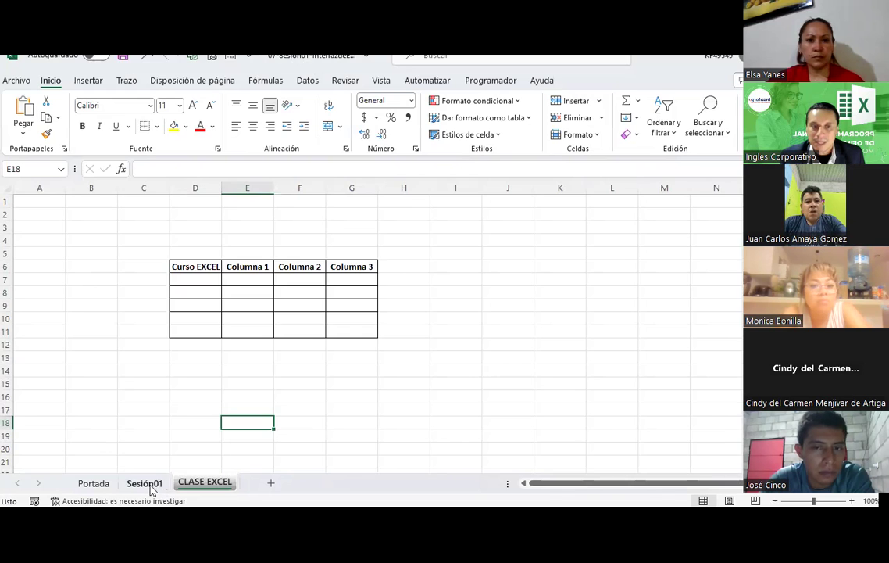
click(152, 486)
click(190, 484)
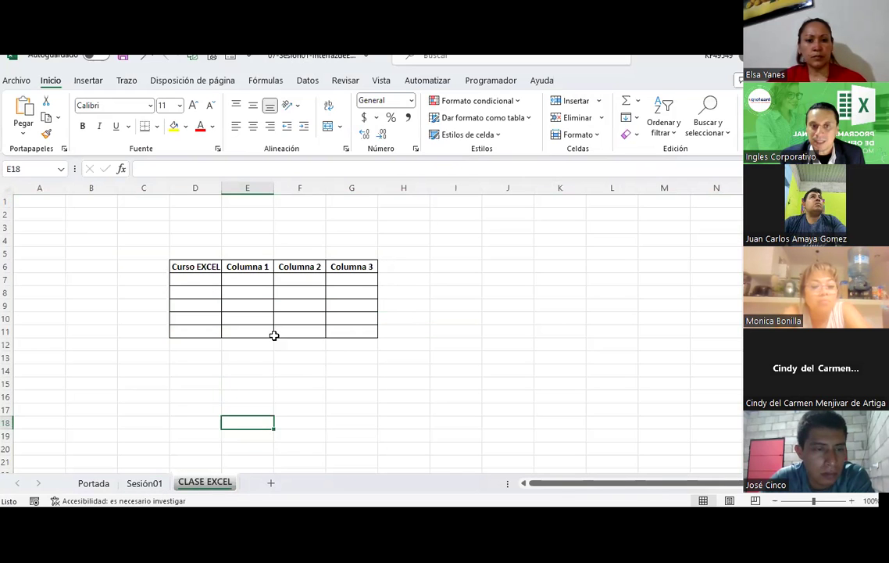
drag(199, 266, 349, 334)
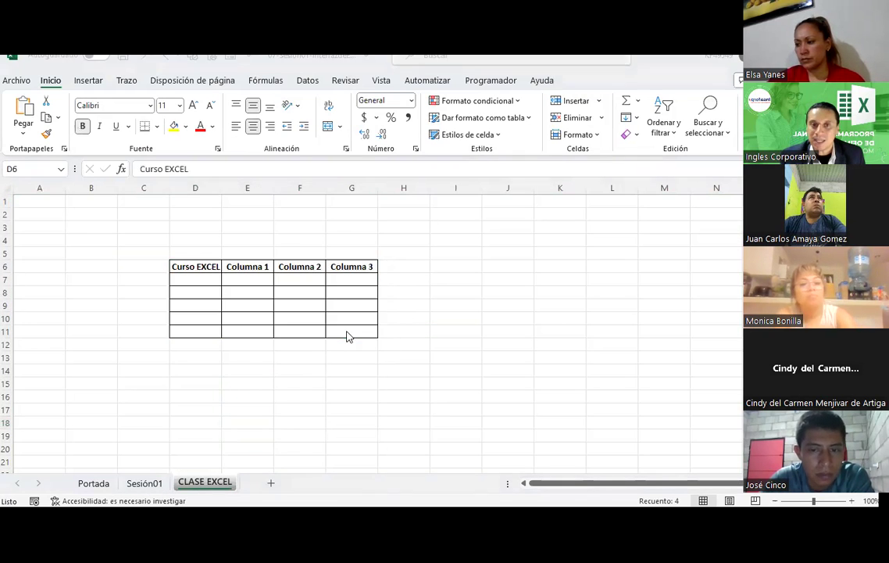
key(alt+Tab)
key(alt+Tab)
click(247, 292)
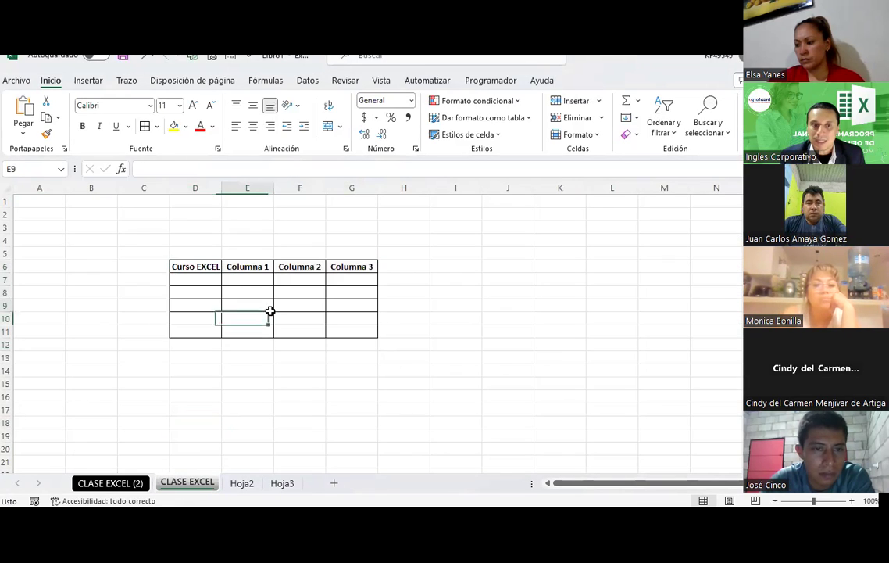
click(247, 371)
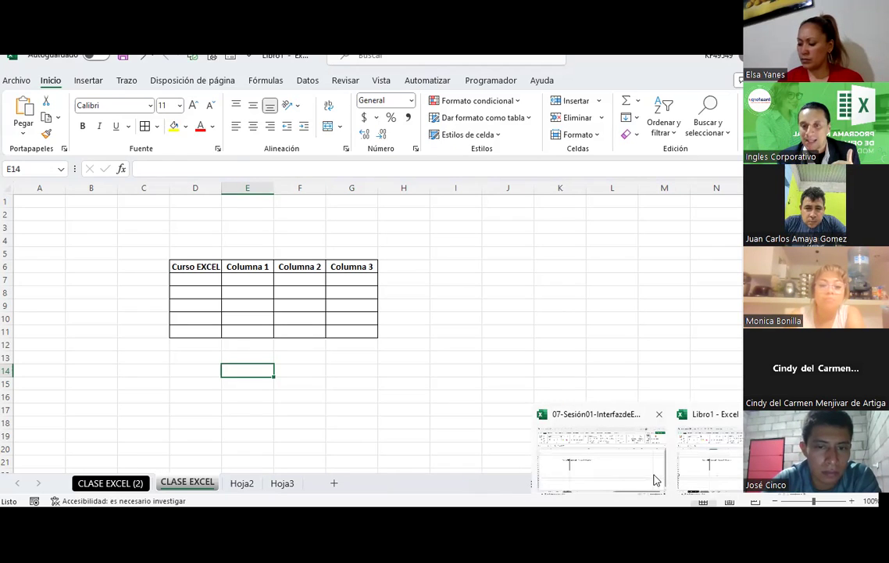
Switch to the 07-Sesión01-InterfazdeEXCEL.xlsx workbook and view its CLASE EXCEL and Sesión01 sheets.
click(654, 475)
click(290, 407)
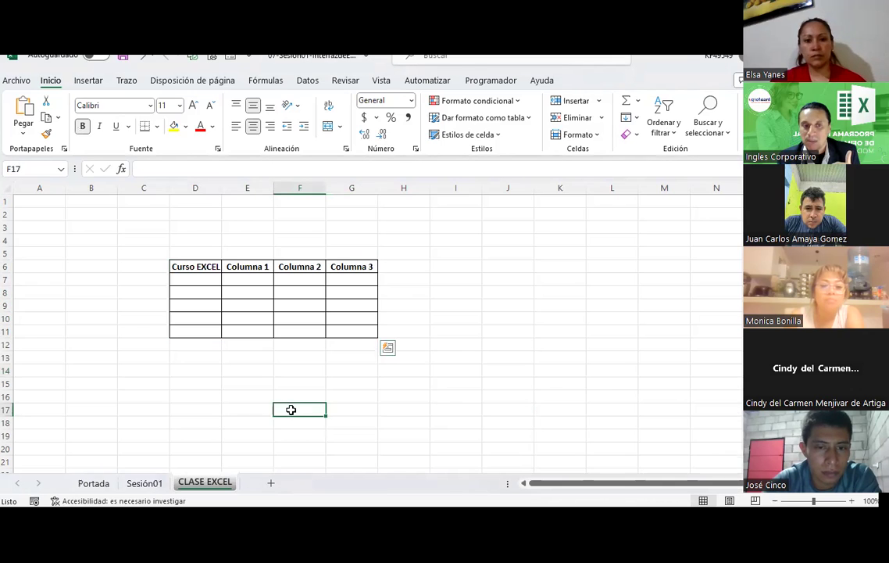
click(145, 483)
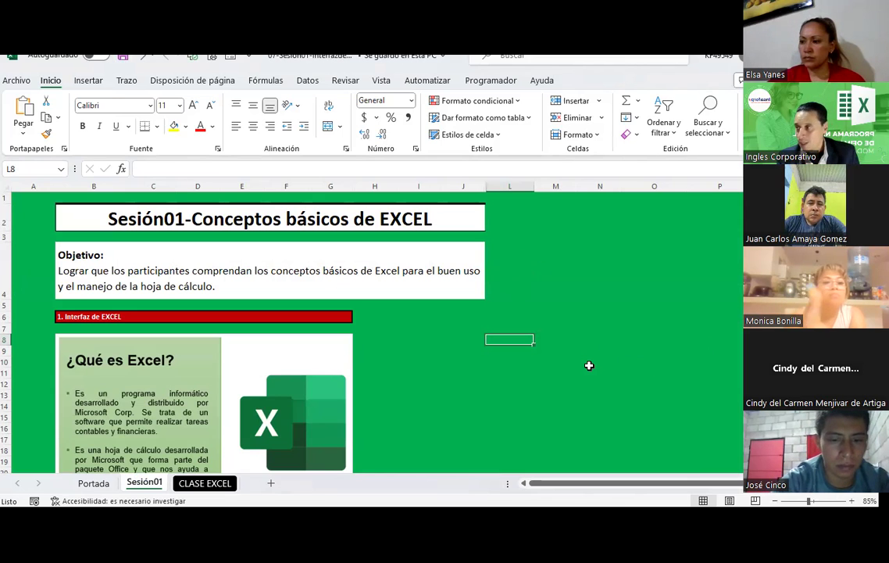
Return to Libro1 and look at the CLASE EXCEL sheet and its copy, CLASE EXCEL (2).
key(alt+Tab)
click(282, 419)
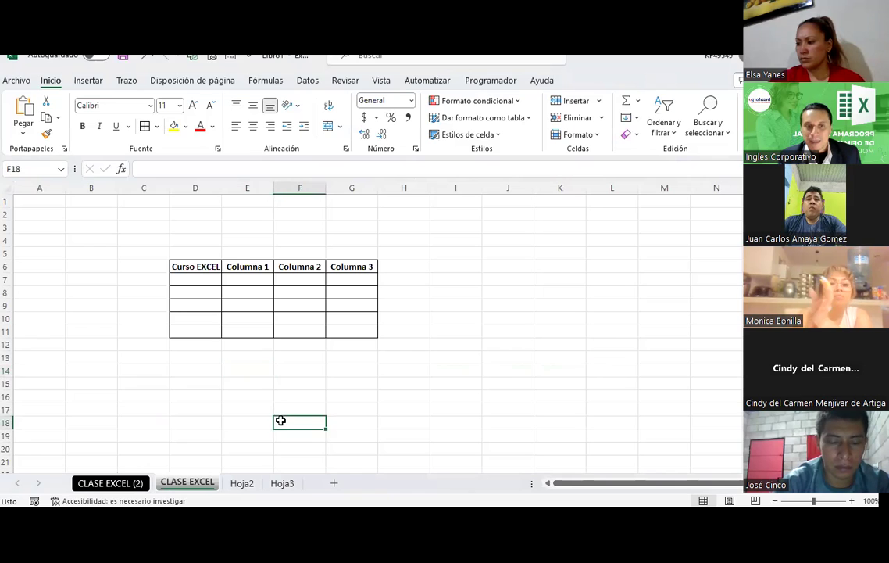
click(110, 485)
key(ctrl+Page_Down)
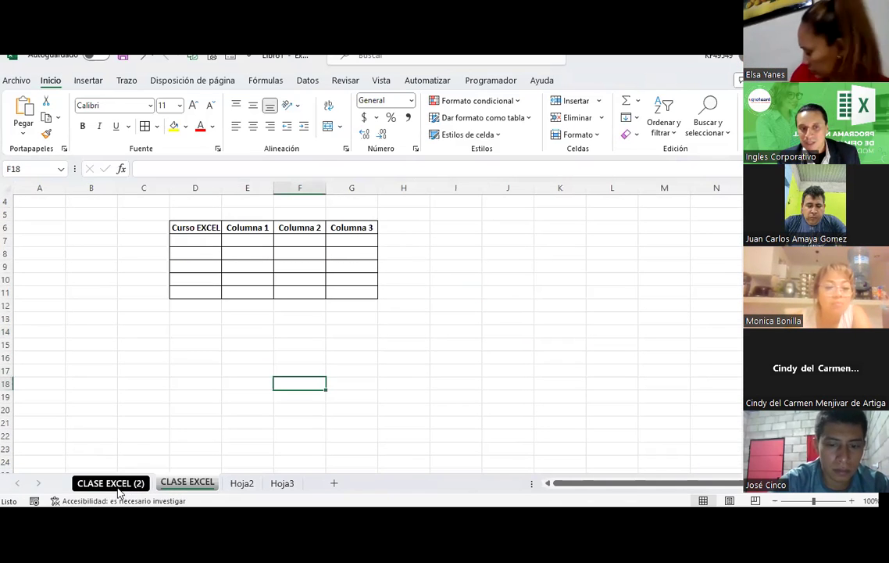
click(111, 484)
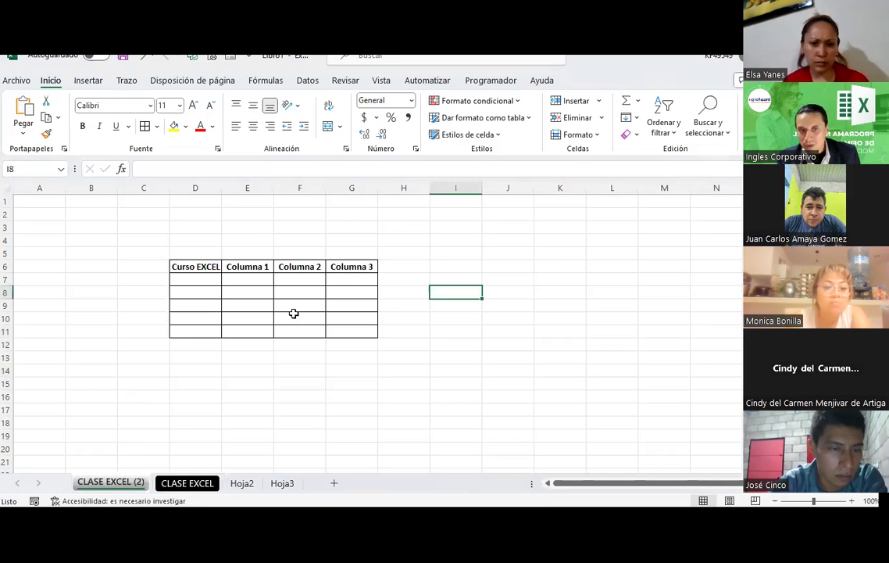
Go back to the 07-Sesión01-InterfazdeEXCEL.xlsx workbook and check its Sesión01 sheet and the copied CLASE EXCEL sheet.
key(alt+Tab)
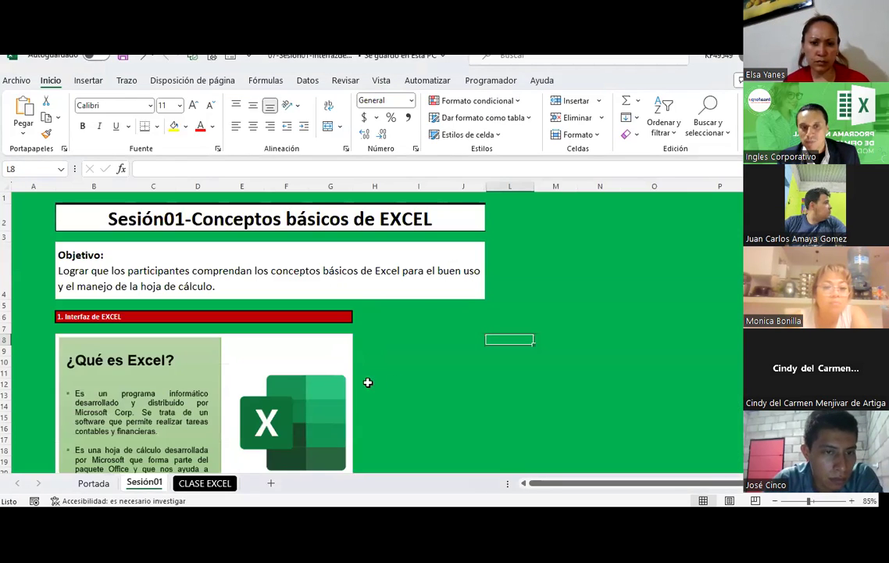
click(556, 229)
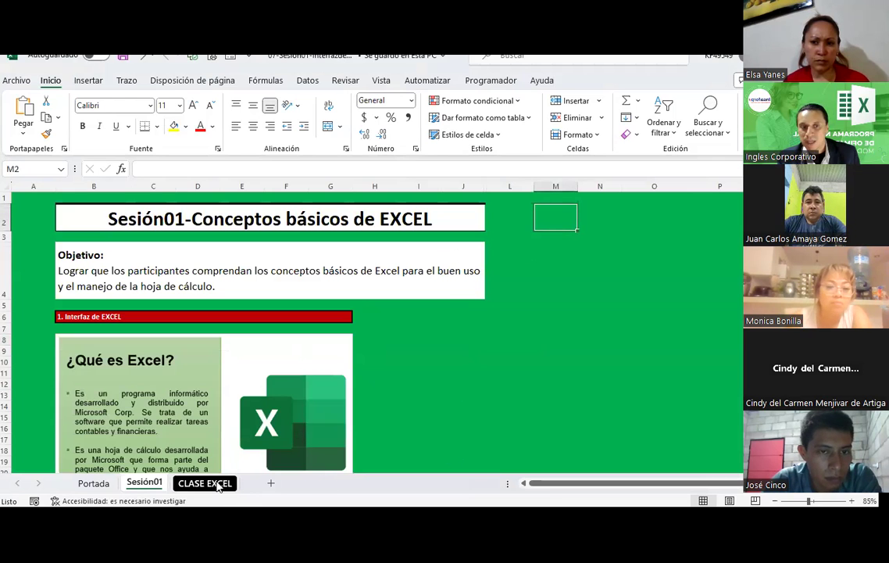
click(94, 484)
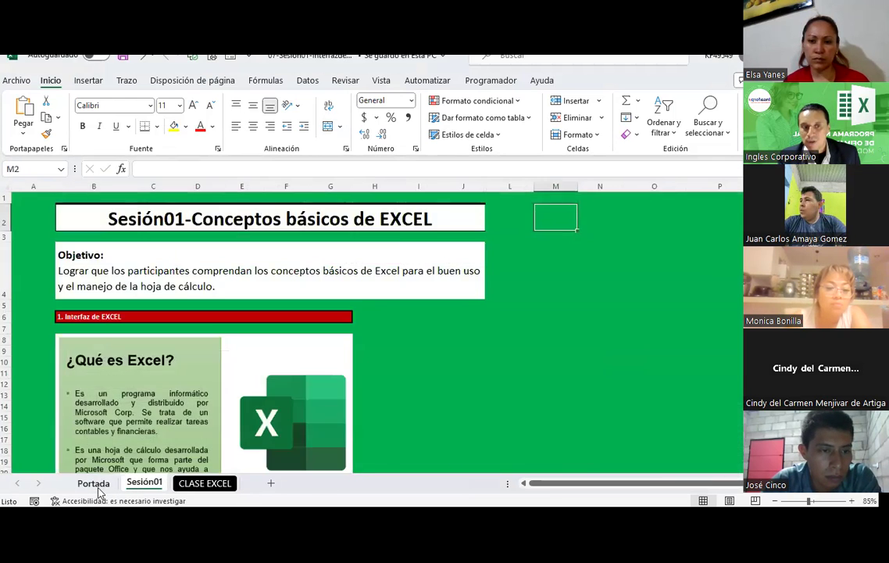
click(204, 483)
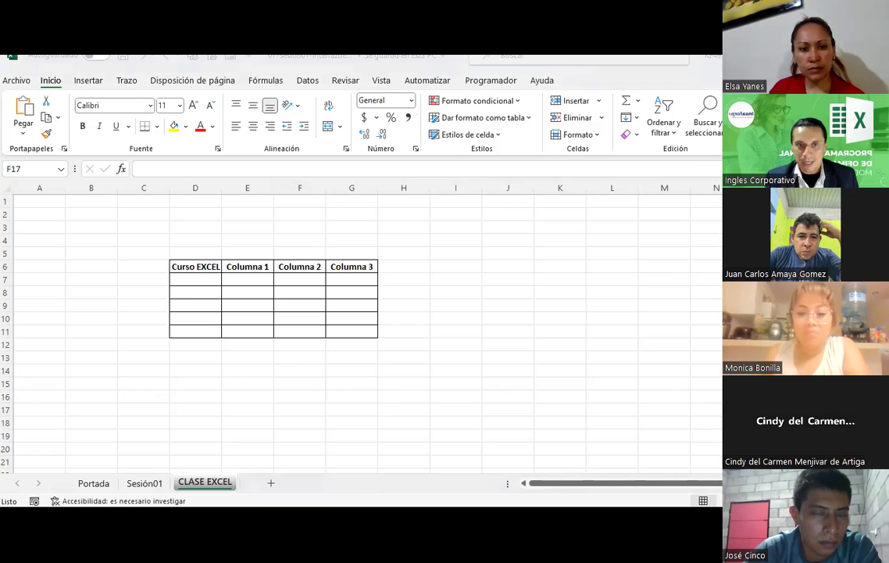
key(alt+Tab)
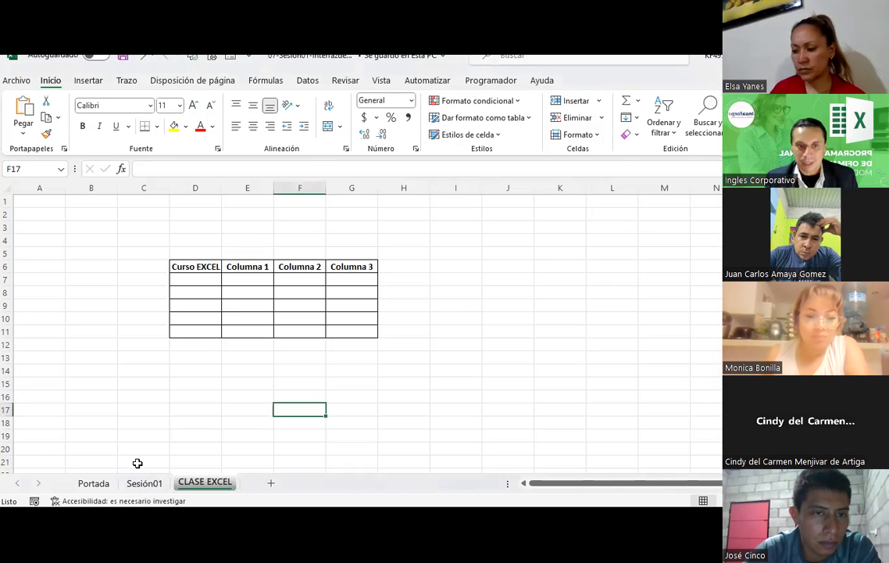
click(143, 436)
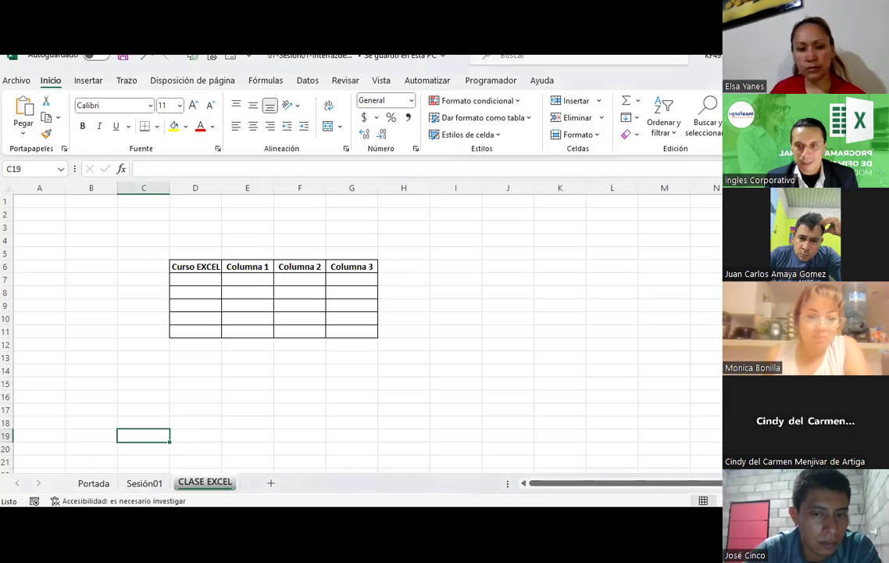
Switch to Libro1 and show the original CLASE EXCEL worksheet with its table.
mouse_move(672, 515)
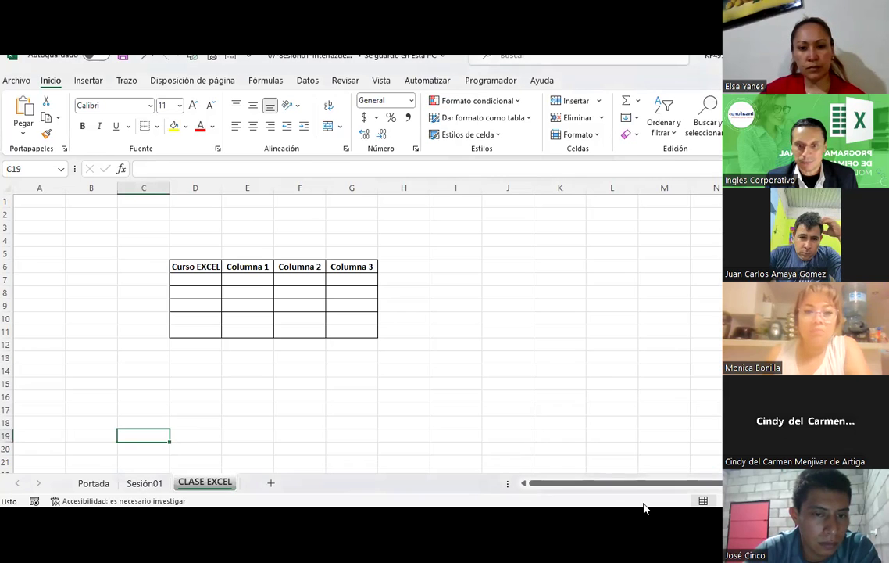
click(700, 457)
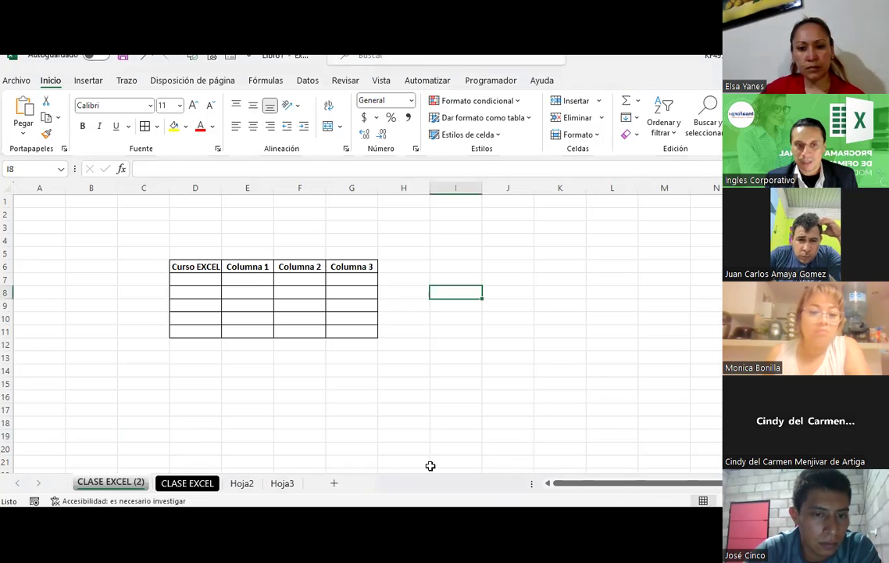
click(179, 439)
click(189, 484)
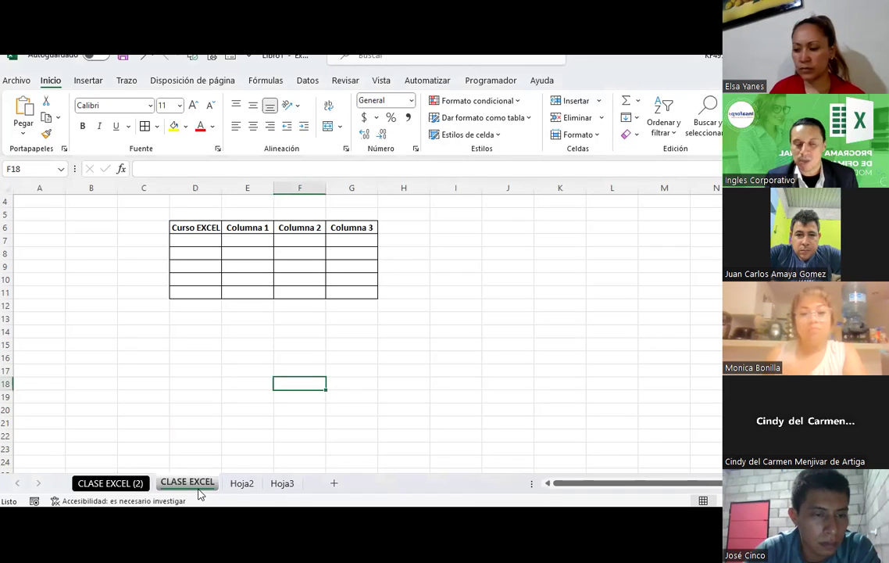
click(186, 266)
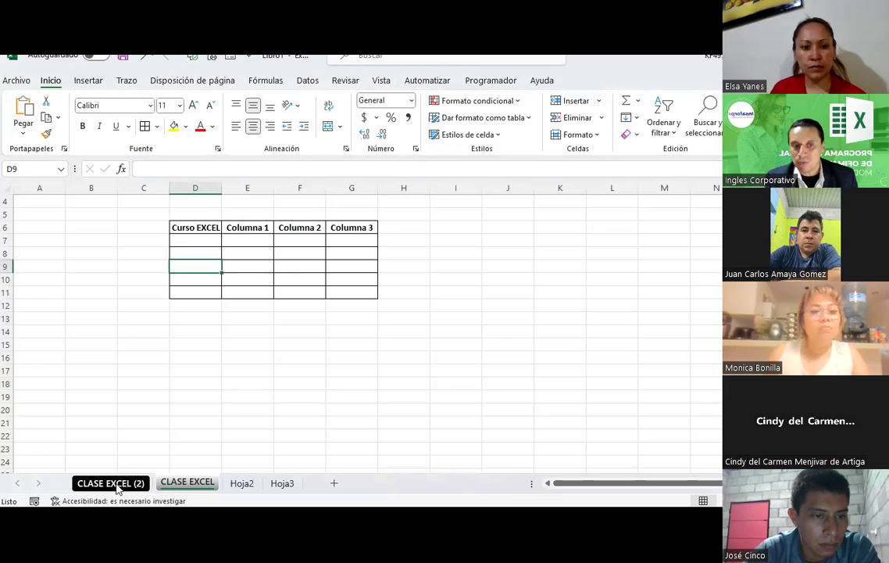
right_click(171, 487)
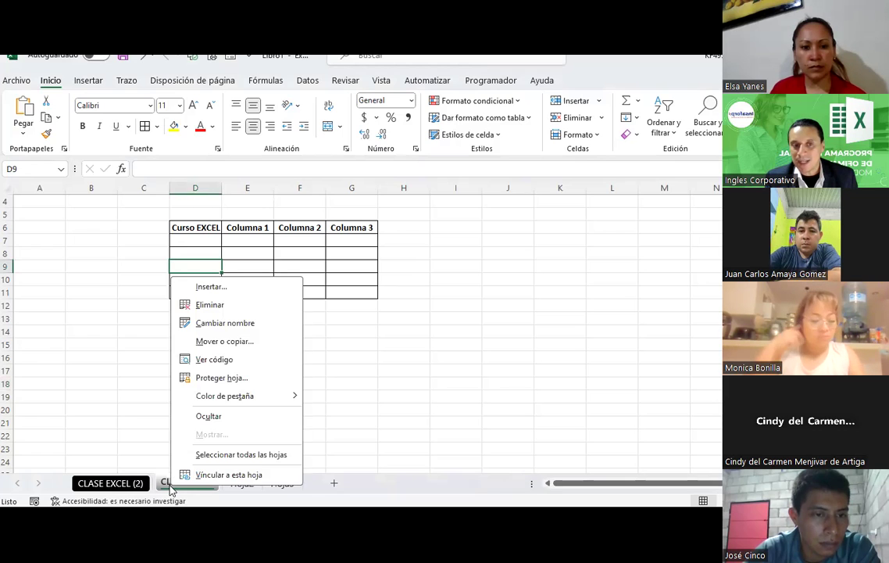
click(205, 343)
click(134, 348)
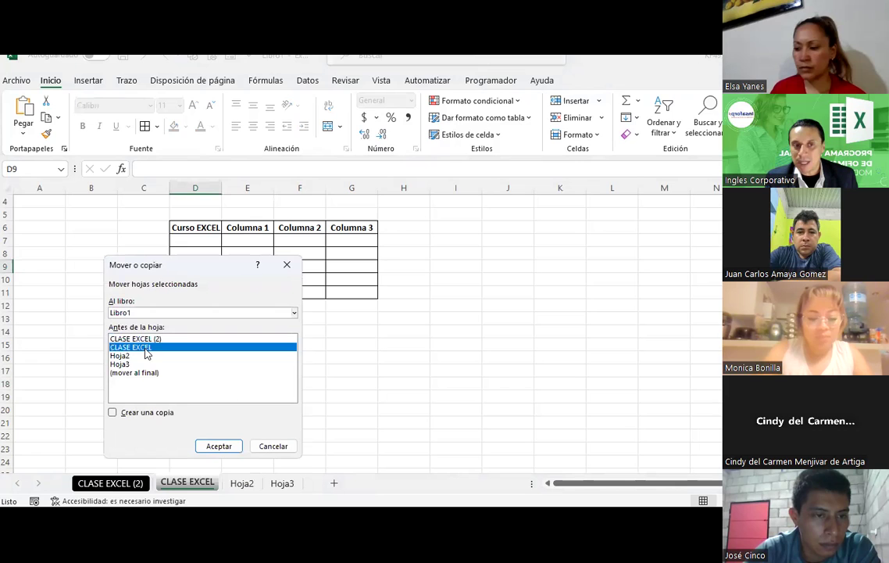
click(127, 415)
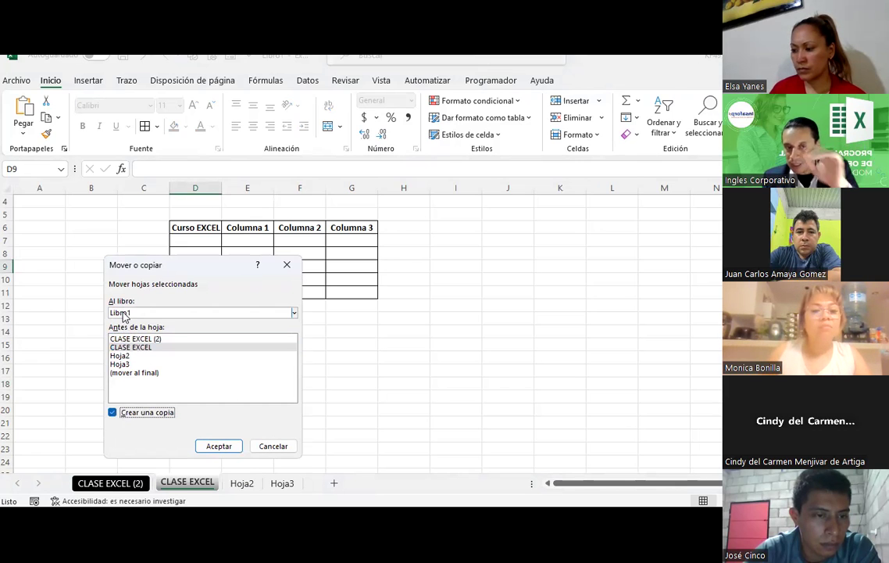
click(273, 447)
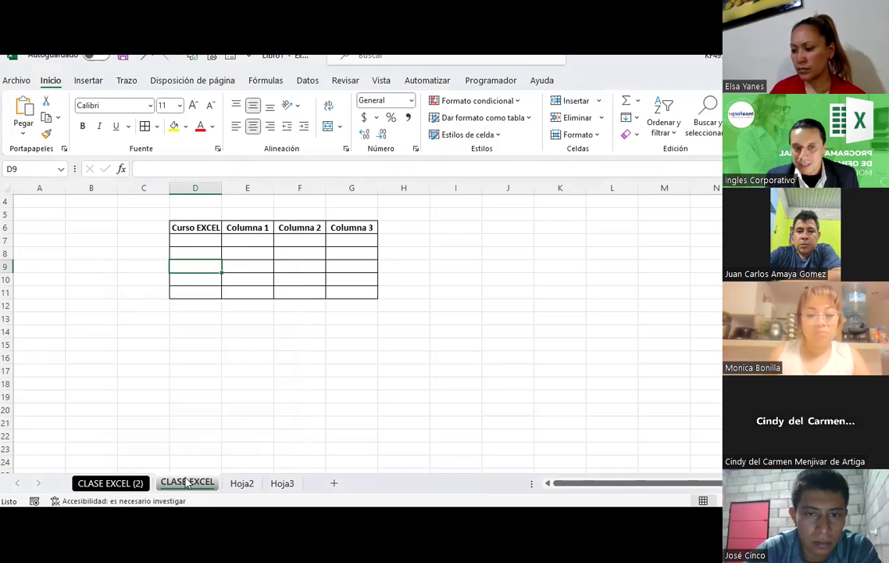
Switch to the 07-Sesión01-InterfazdeEXCEL.xlsx workbook and review its Sesión01, Portada and CLASE EXCEL sheets in turn.
mouse_move(718, 473)
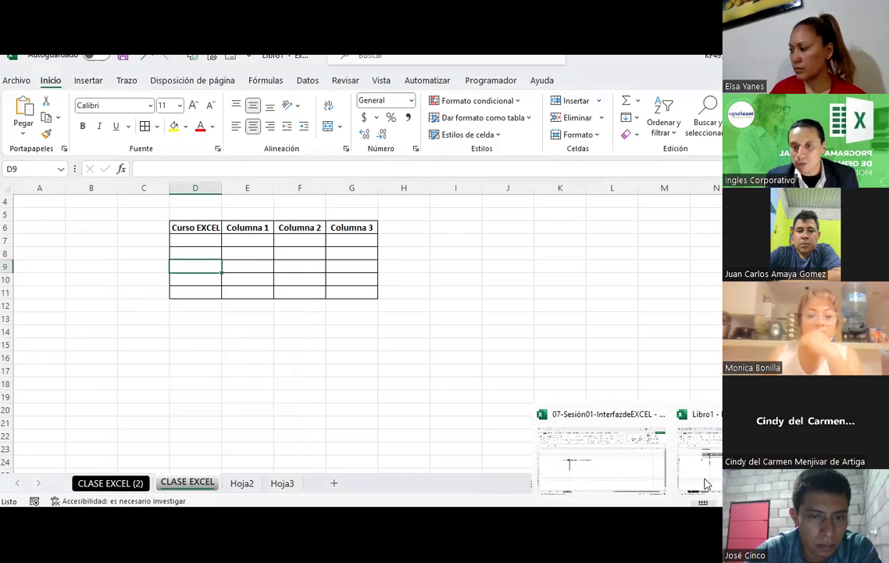
click(646, 484)
click(145, 483)
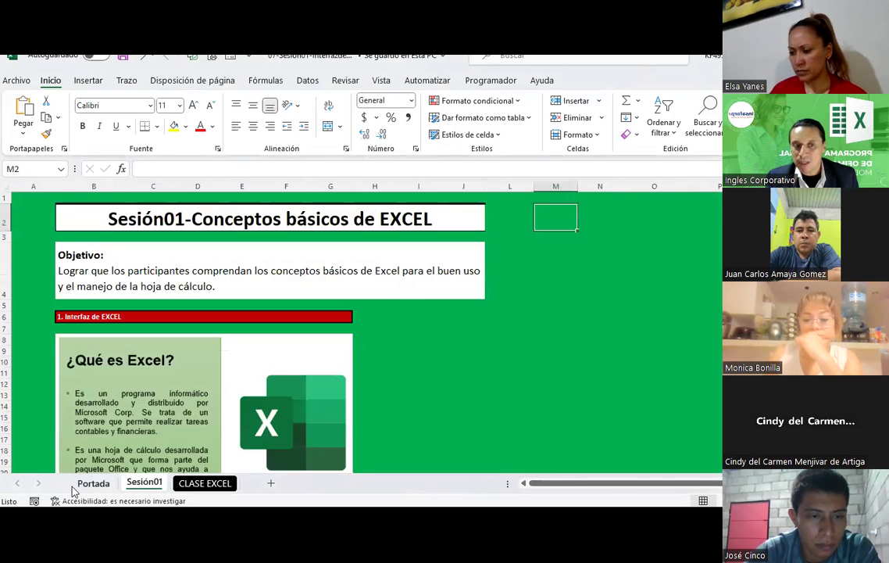
click(97, 483)
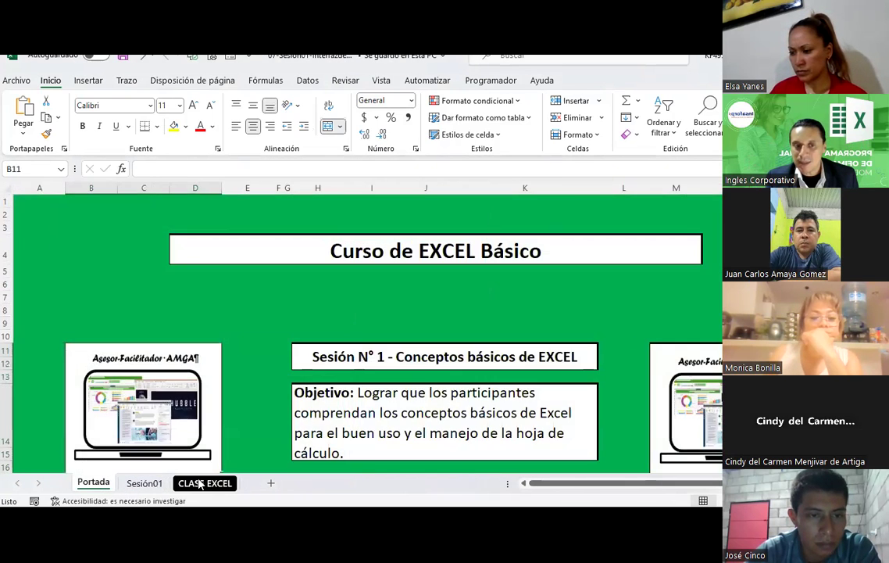
click(200, 483)
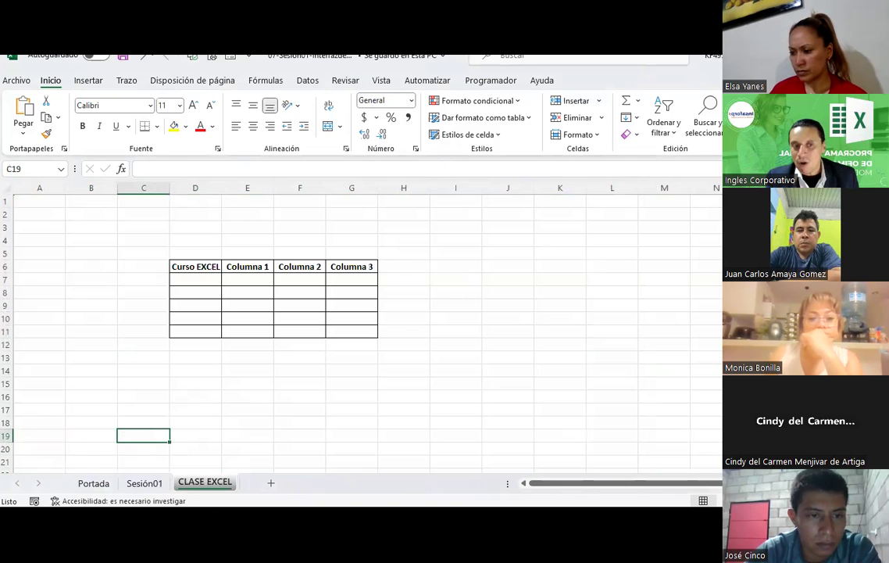